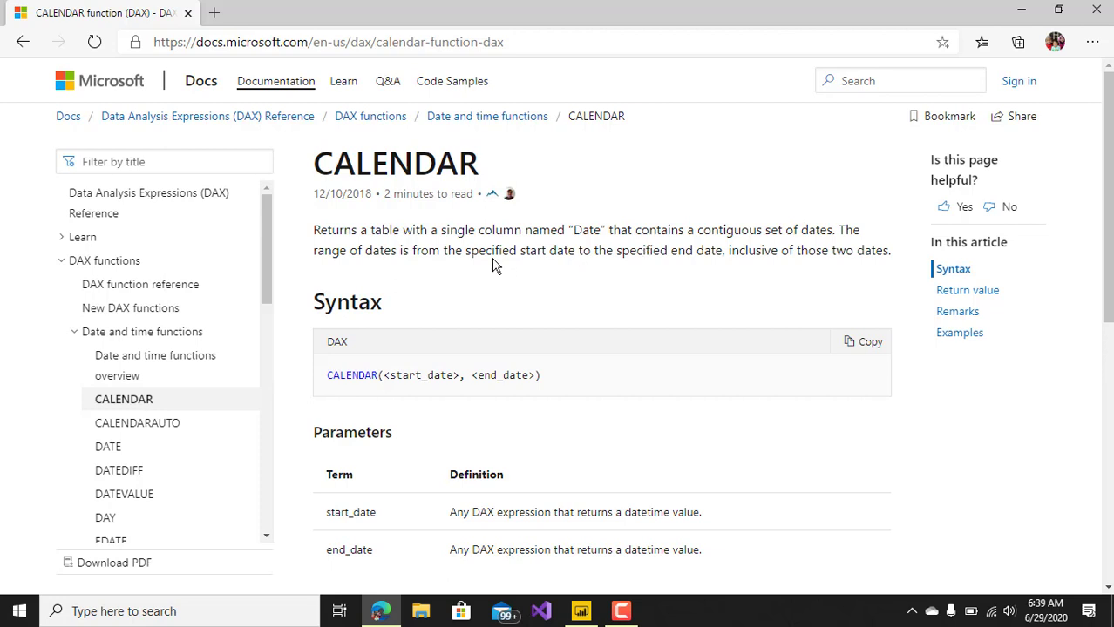
# Review the CALENDAR function documentation, marking the start date, the end date and the description of the return value.
pyautogui.moveTo(521, 255); pyautogui.dragTo(590, 258)
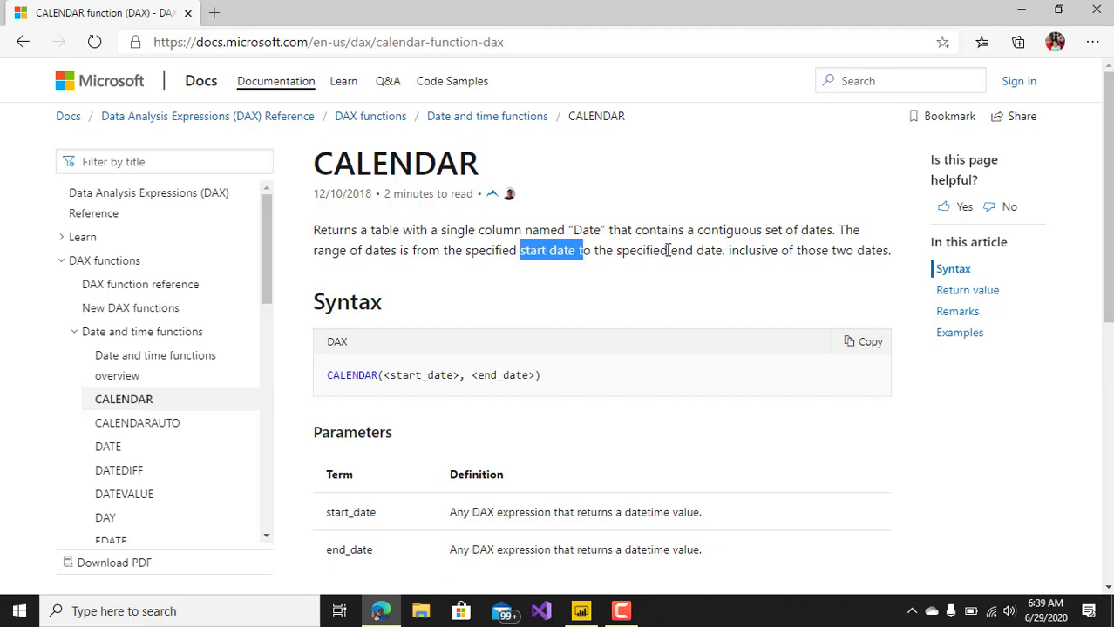
pyautogui.moveTo(669, 250); pyautogui.dragTo(715, 251)
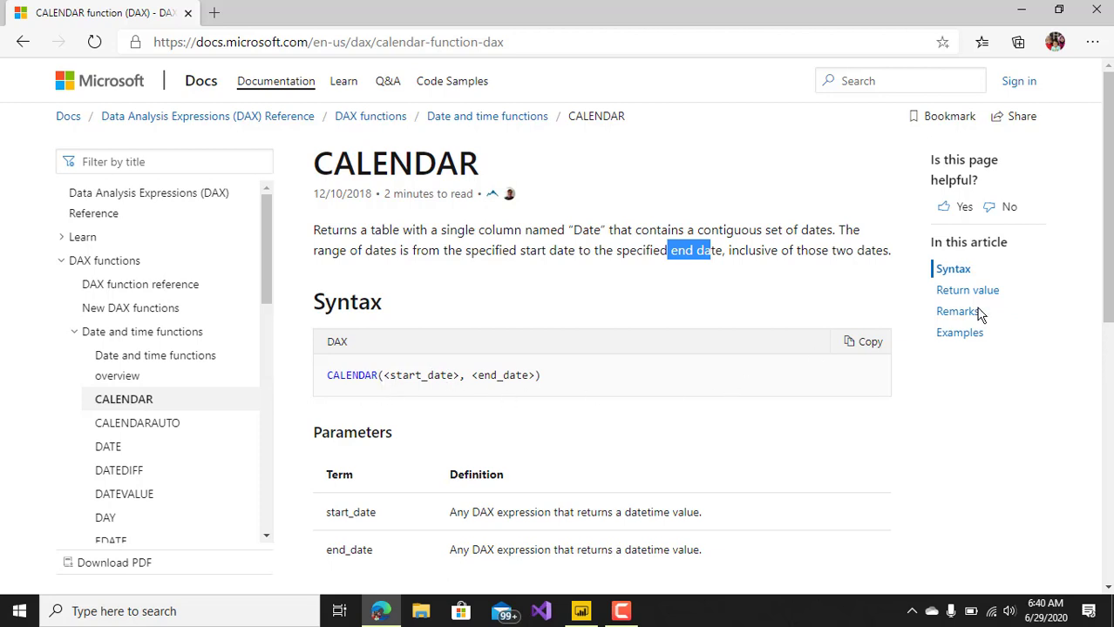
pyautogui.moveTo(1106, 271); pyautogui.dragTo(1110, 307)
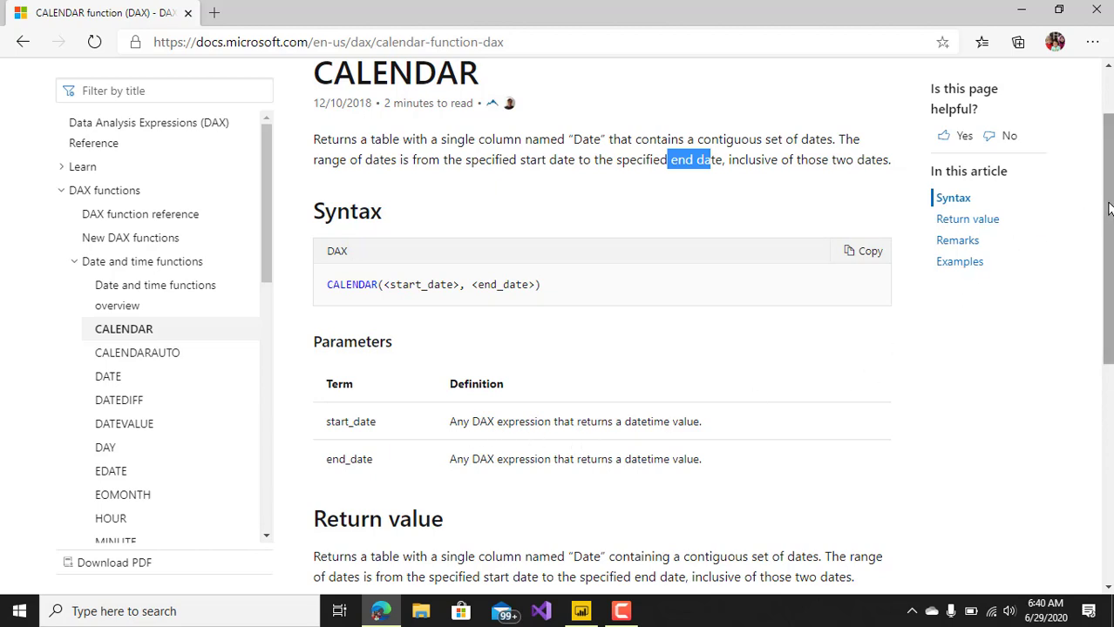
pyautogui.moveTo(1108, 208); pyautogui.dragTo(1109, 286)
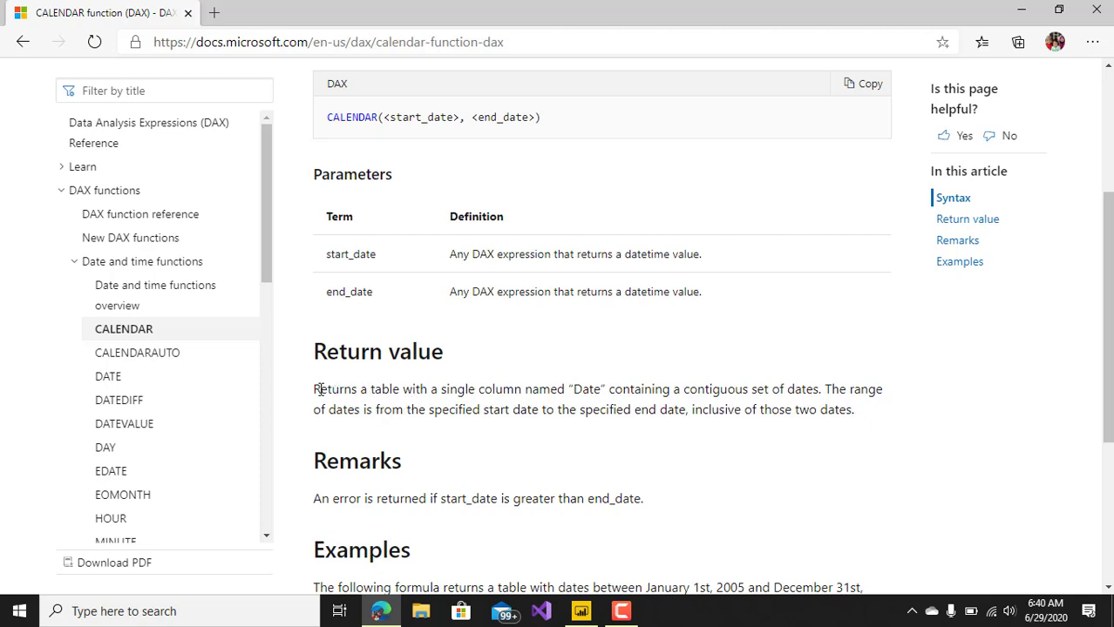
pyautogui.moveTo(319, 390); pyautogui.dragTo(606, 388)
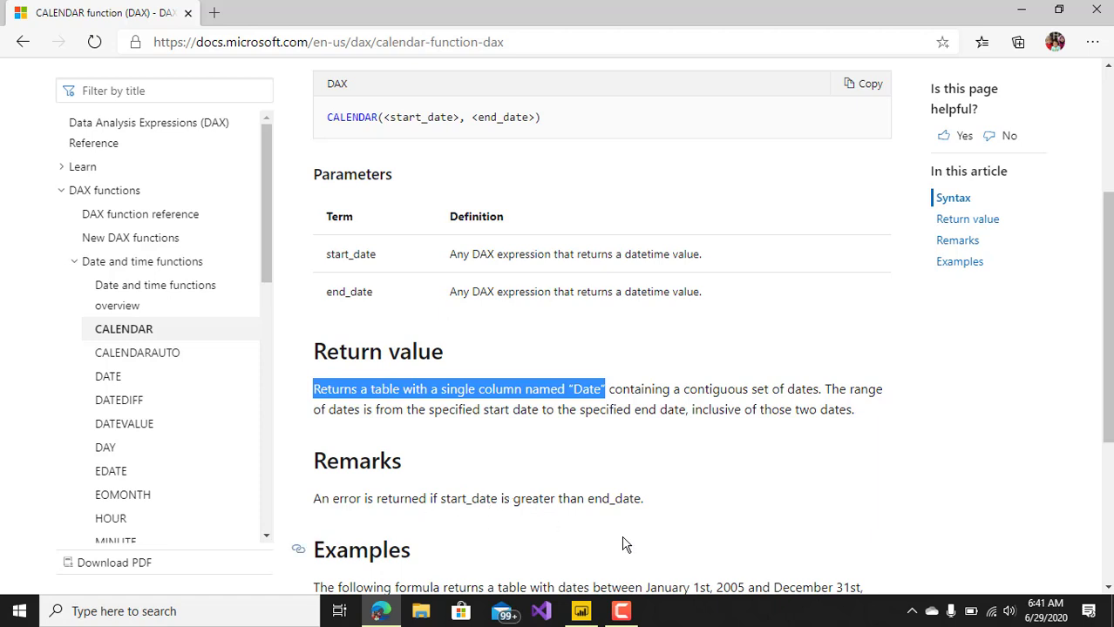
# Switch to Power BI Desktop and open the Excel workbook tblsale1 from the Documents folder as a data source.
pyautogui.click(581, 611)
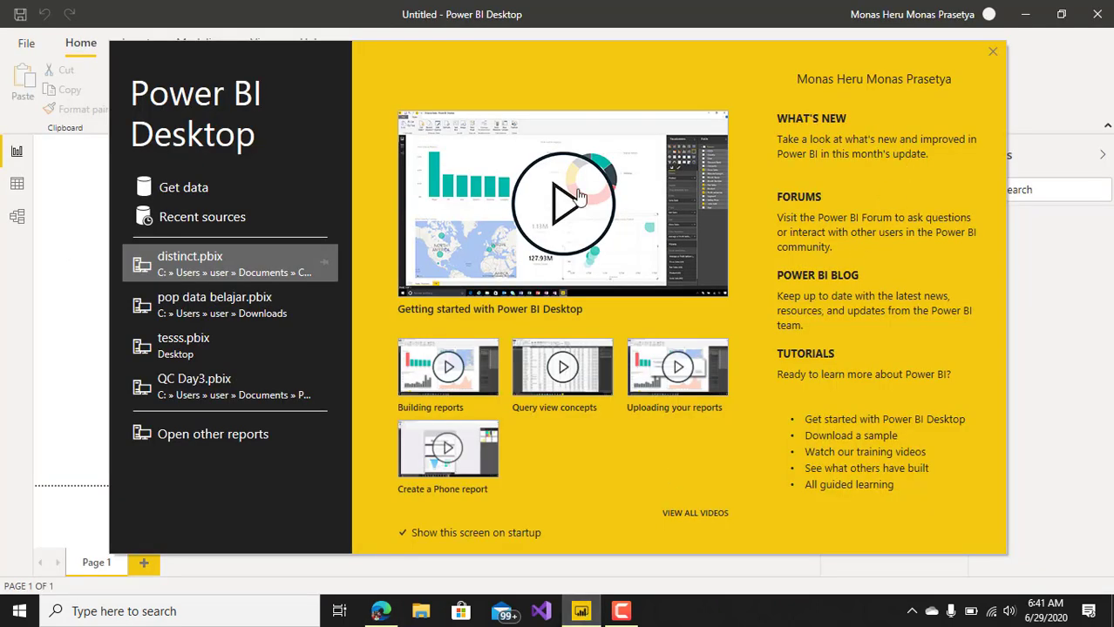
pyautogui.click(995, 54)
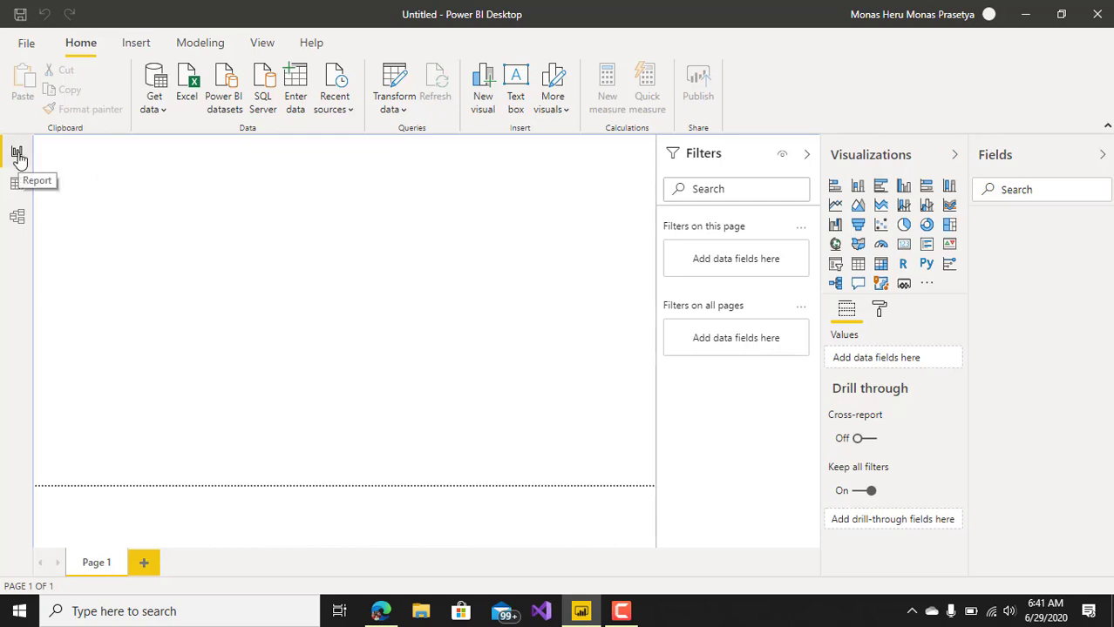
pyautogui.click(166, 108)
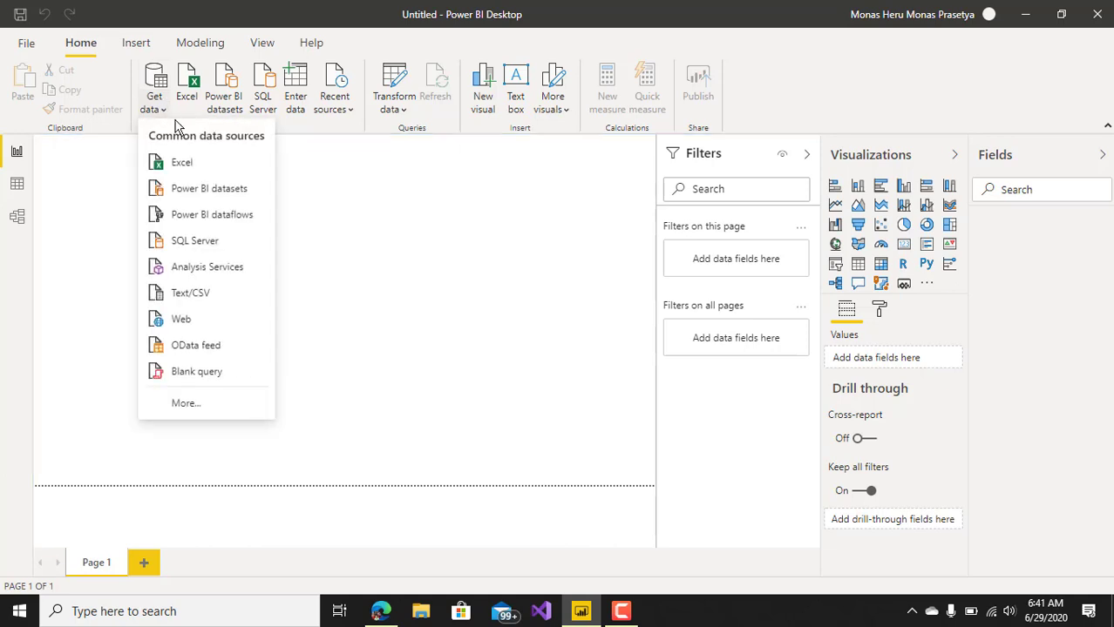
pyautogui.click(185, 163)
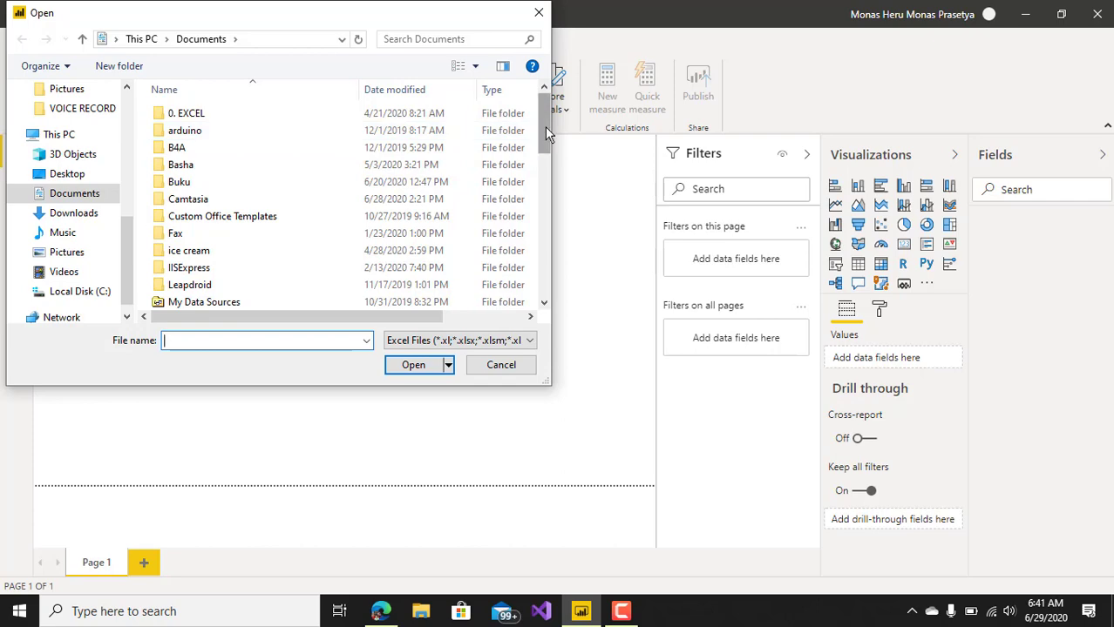
pyautogui.moveTo(545, 127); pyautogui.dragTo(549, 281)
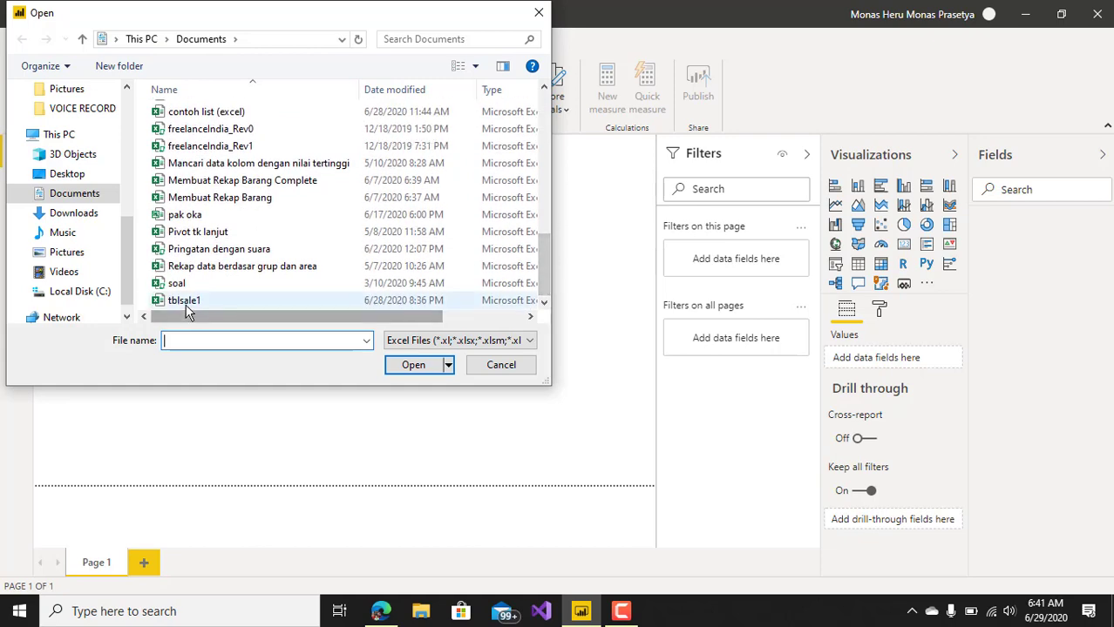
pyautogui.click(185, 302)
pyautogui.click(411, 364)
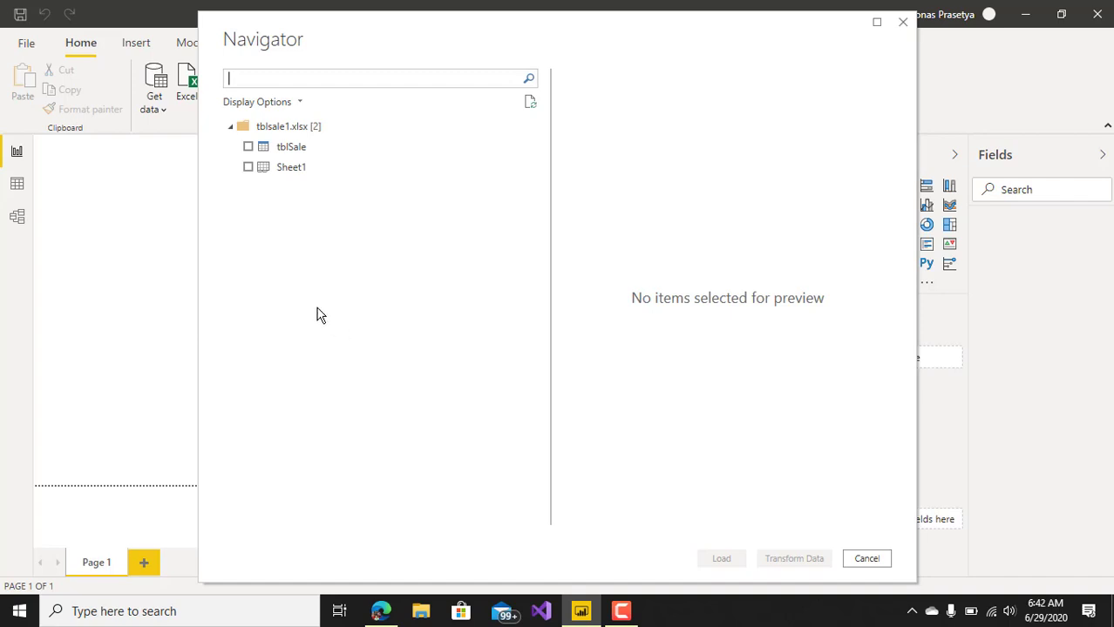
# Load the tblSale table from the workbook into the report.
pyautogui.click(300, 151)
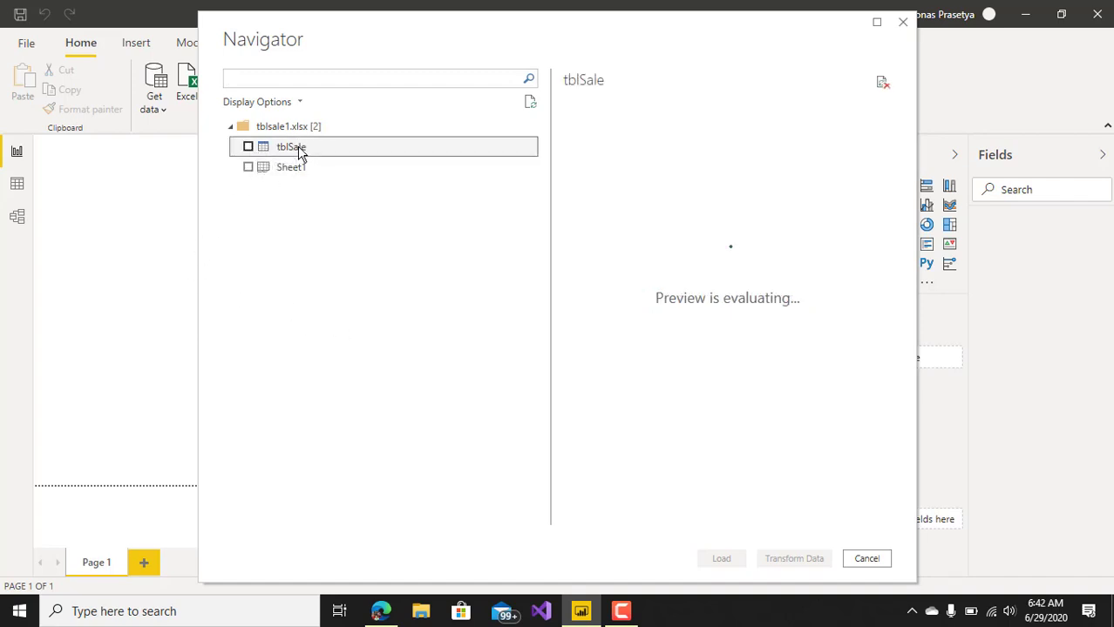
pyautogui.click(249, 148)
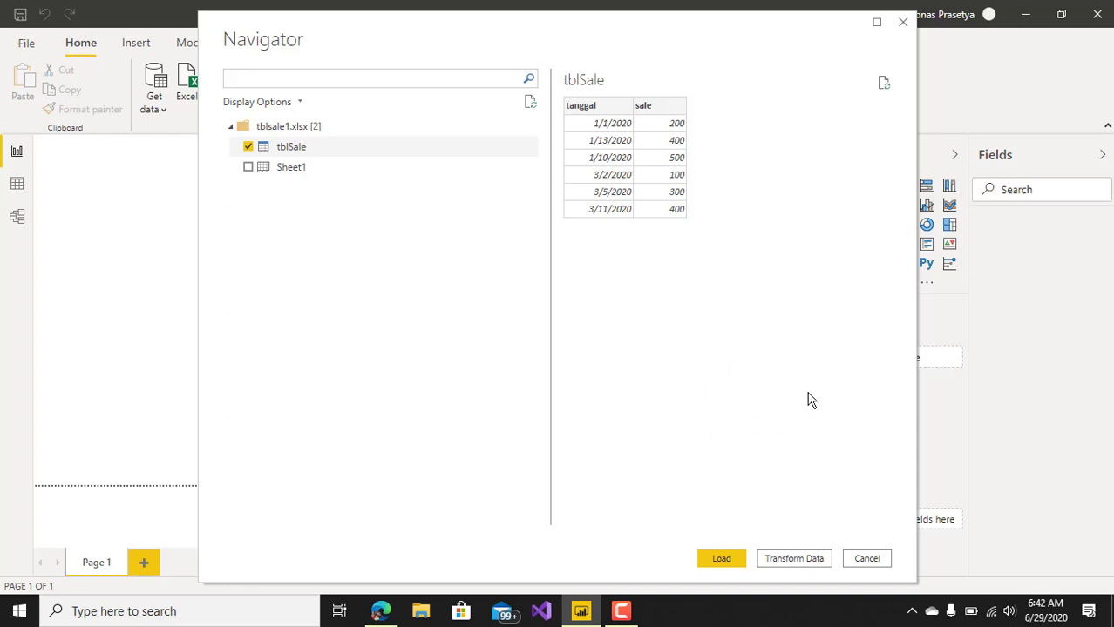
pyautogui.click(720, 561)
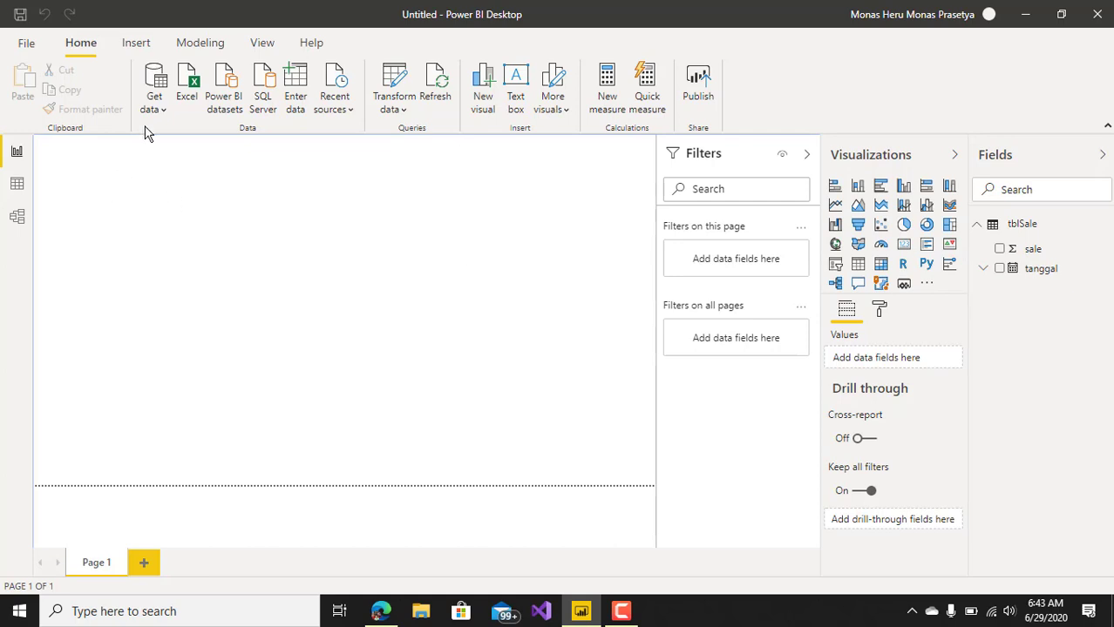
# Create a calculated table named TableTesCalendar and begin its formula with the CALENDAR function.
pyautogui.click(215, 50)
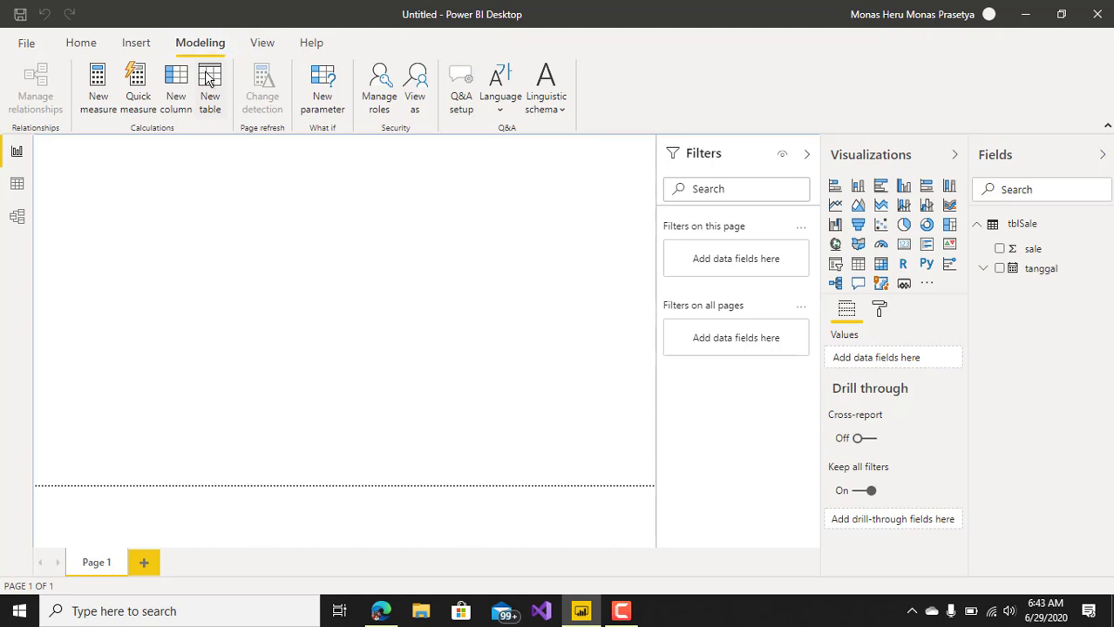
pyautogui.click(209, 79)
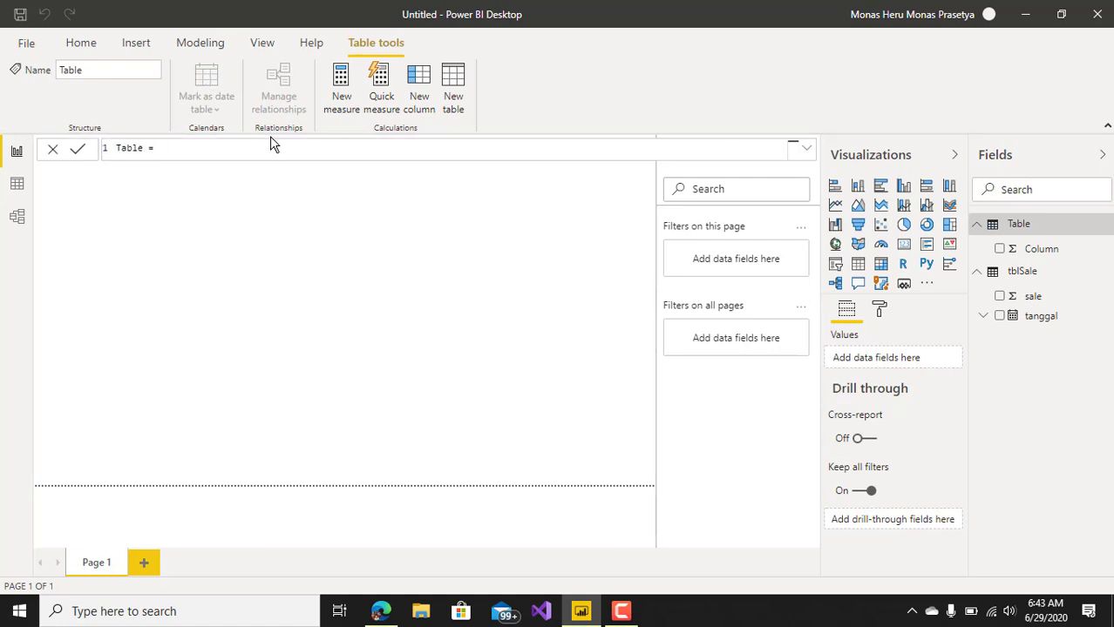
pyautogui.press('Left')
pyautogui.press('Left')
pyautogui.press('Left')
pyautogui.write('TesCalendar')
pyautogui.click(264, 154)
pyautogui.write('Calen')
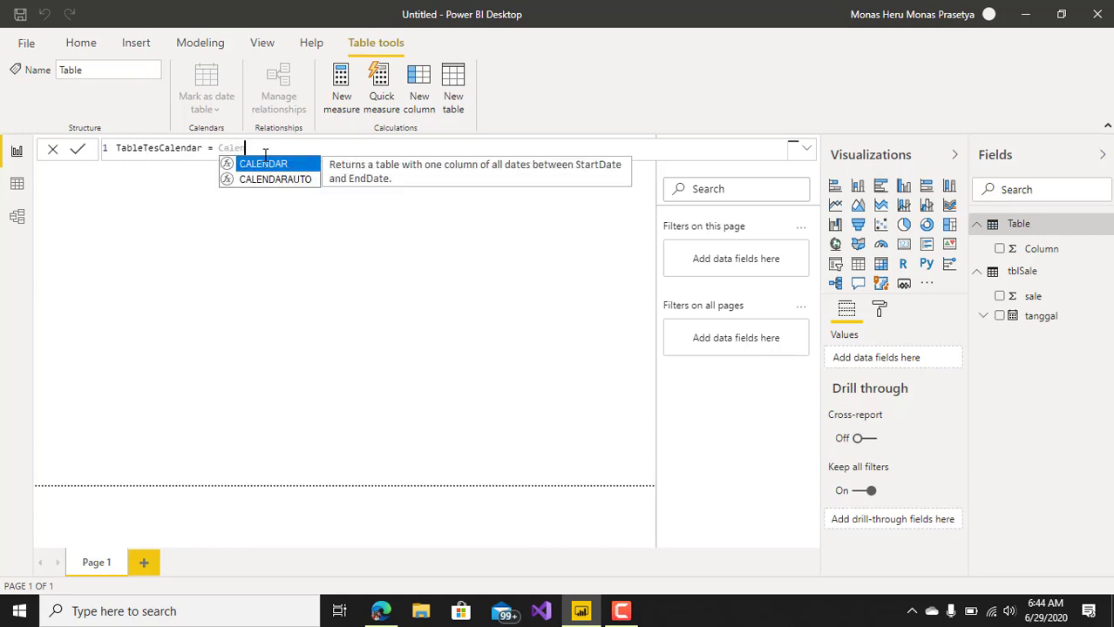
pyautogui.press('Tab')
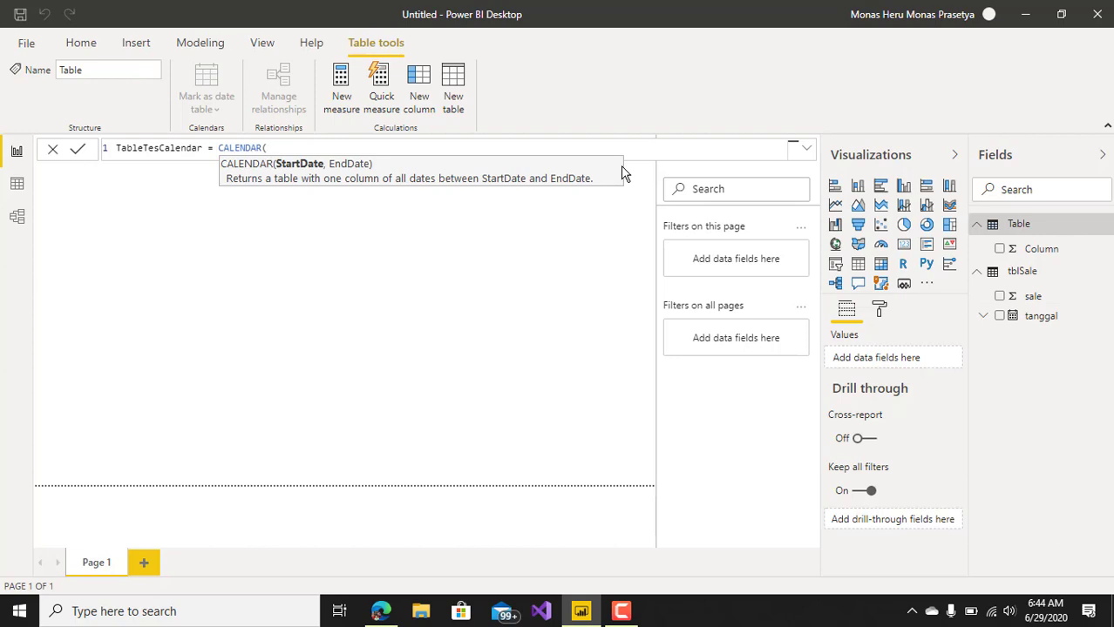
pyautogui.write('tab')
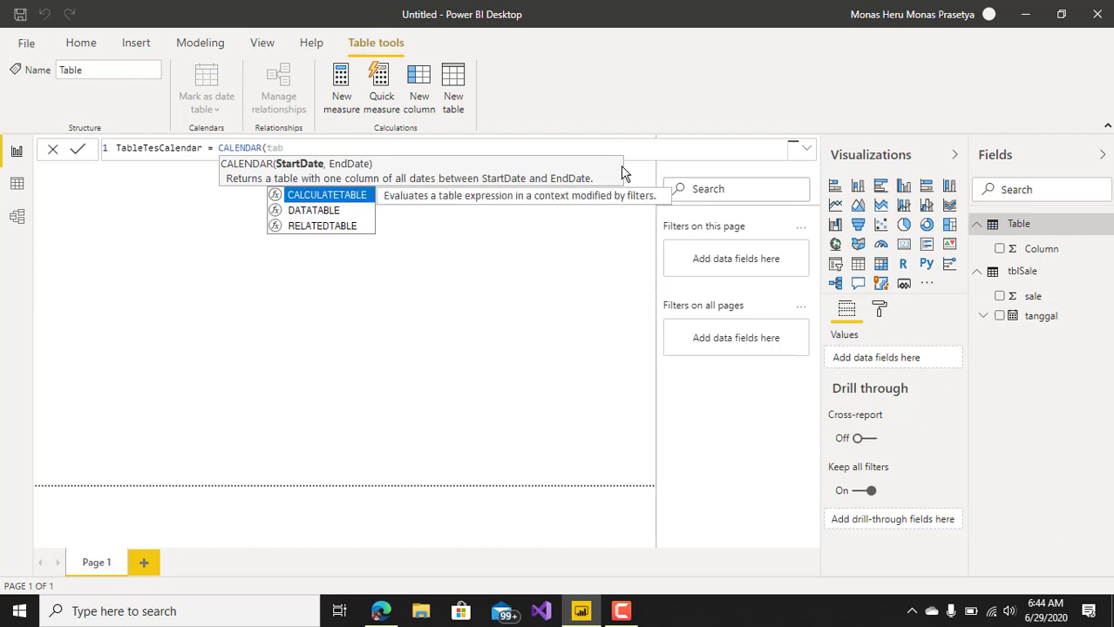
pyautogui.press('BackSpace')
pyautogui.press('BackSpace')
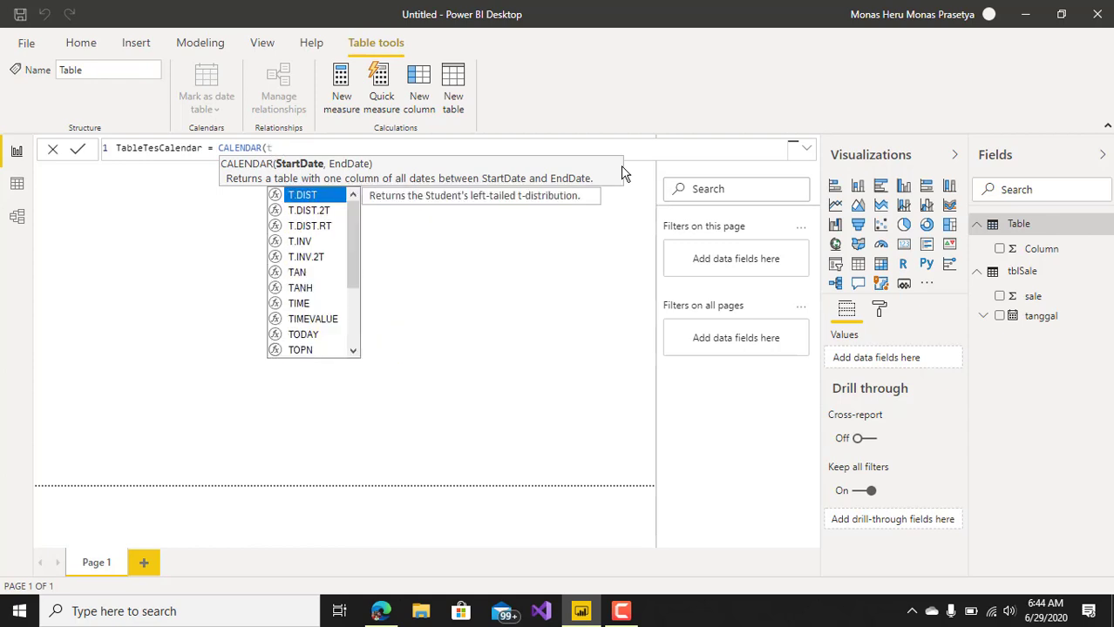
pyautogui.write('bl')
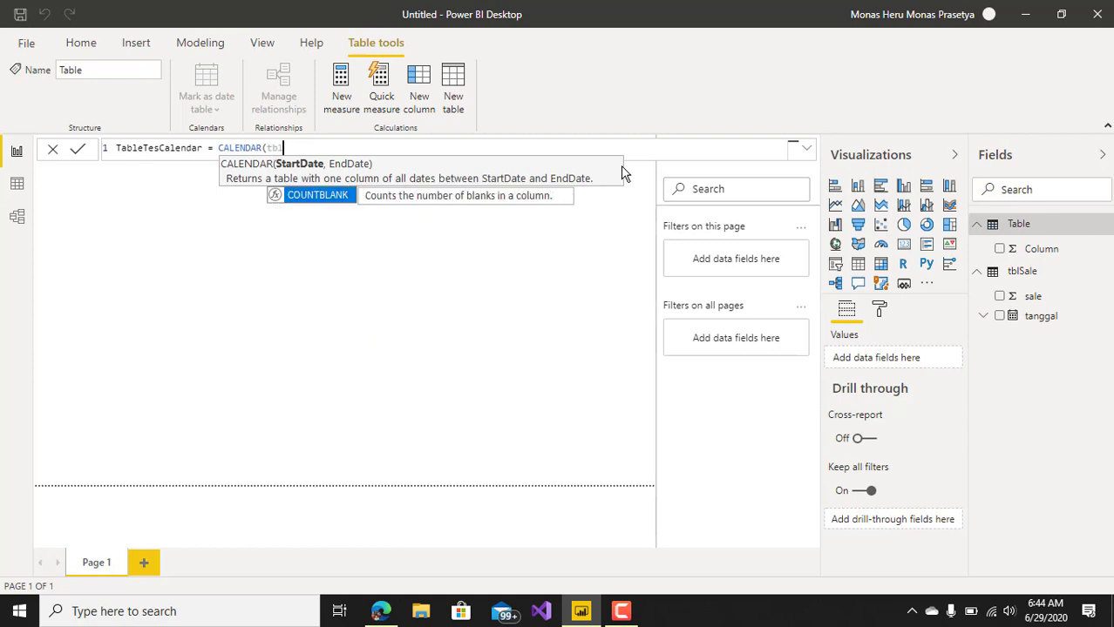
pyautogui.press('BackSpace')
pyautogui.press('BackSpace')
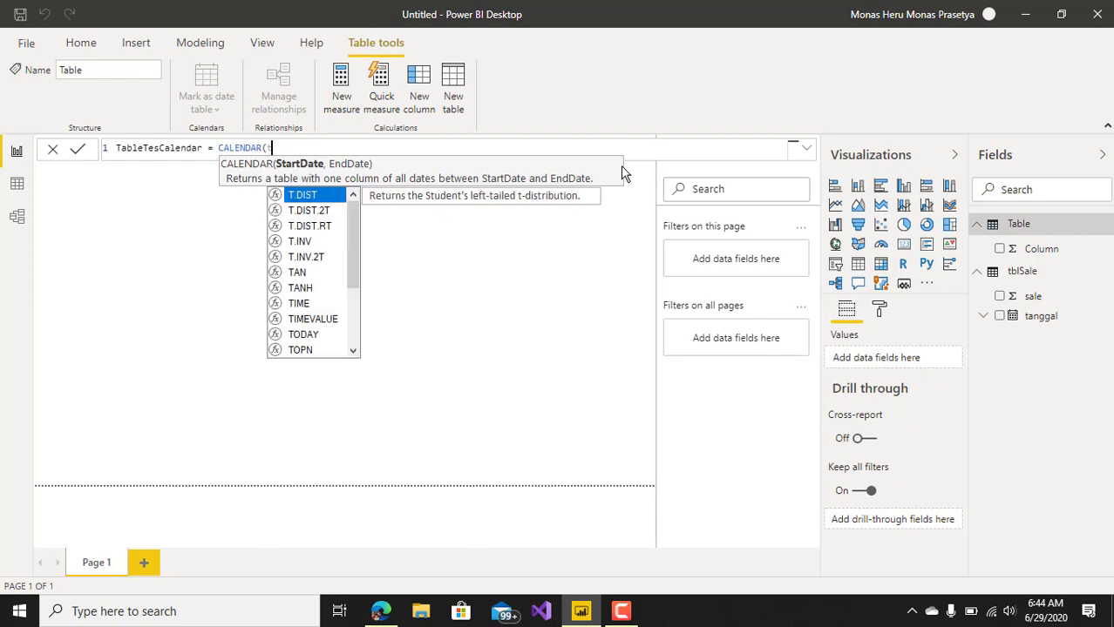
pyautogui.press('BackSpace')
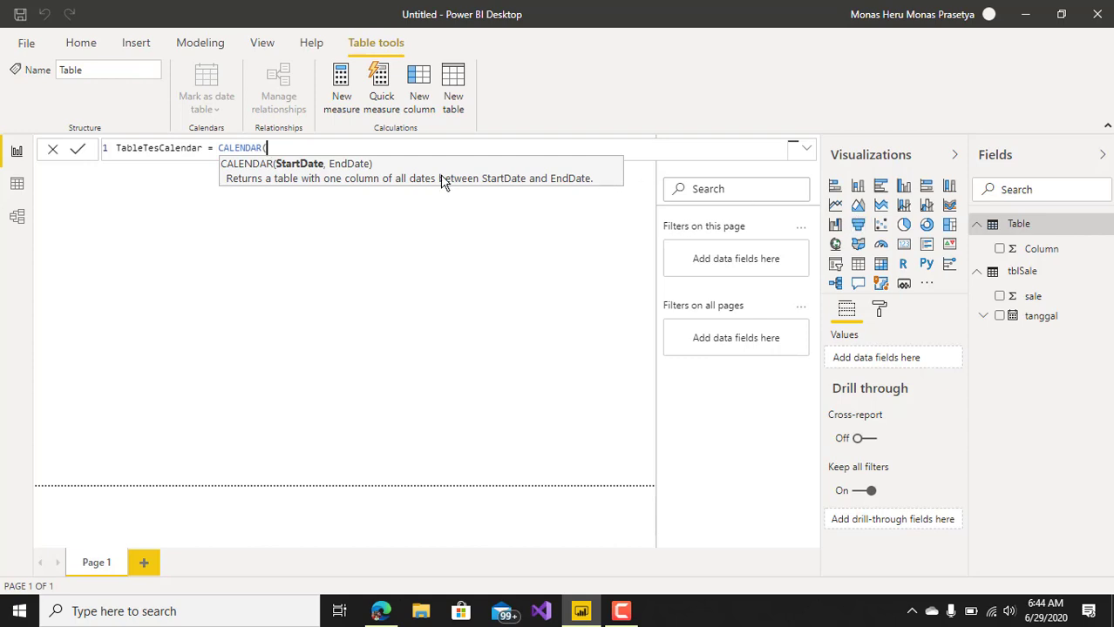
# Enter MIN(tblSale[tanggal]) as the start date of the CALENDAR function.
pyautogui.write('min')
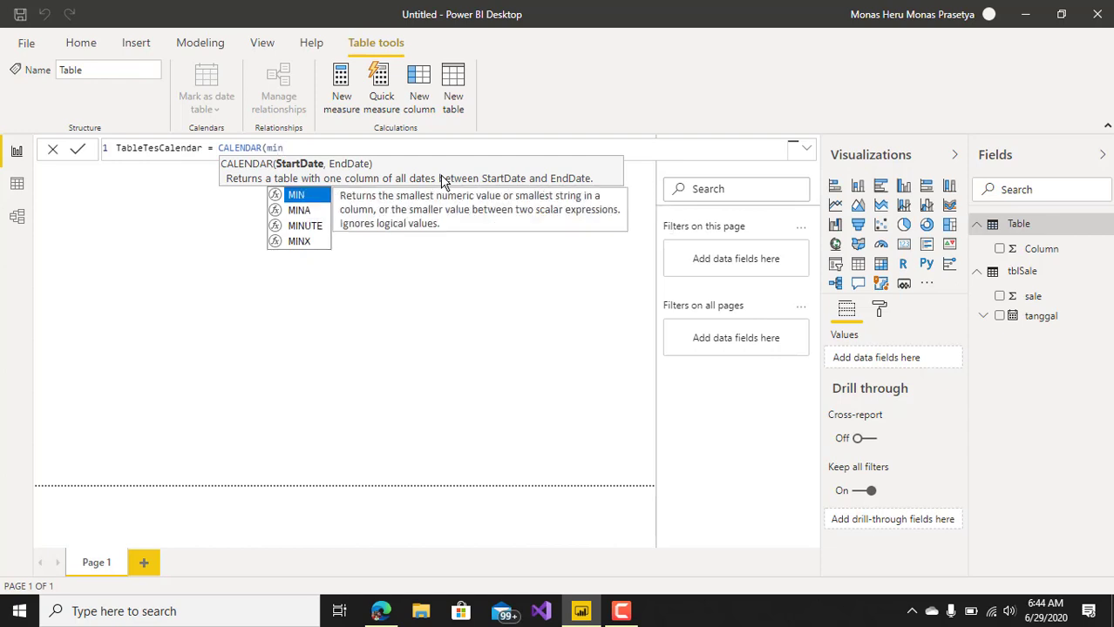
pyautogui.press('Tab')
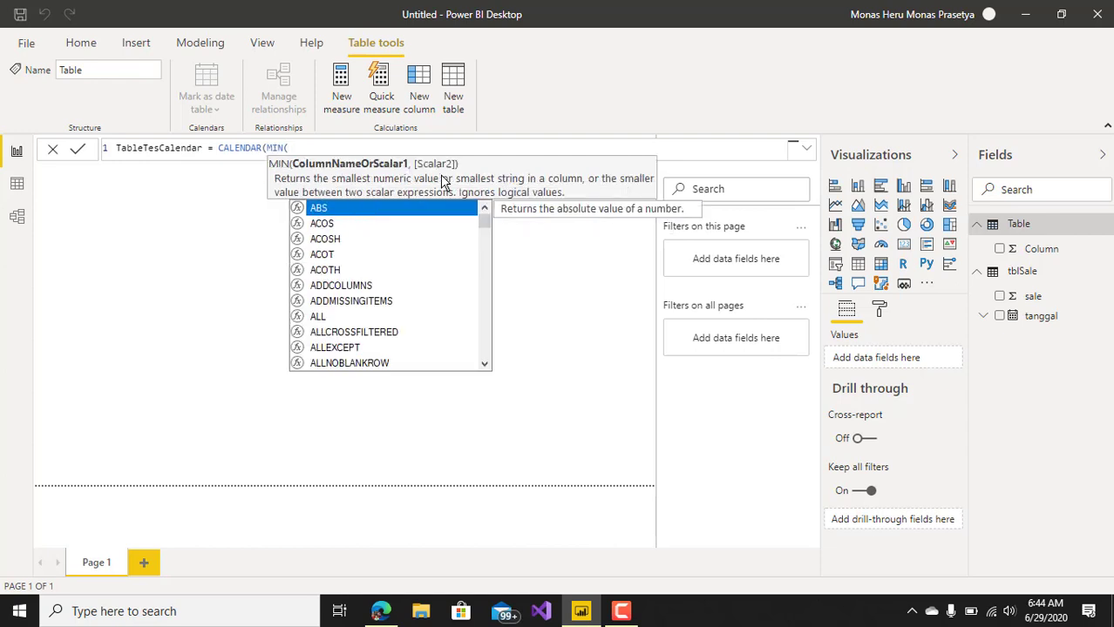
pyautogui.write('t')
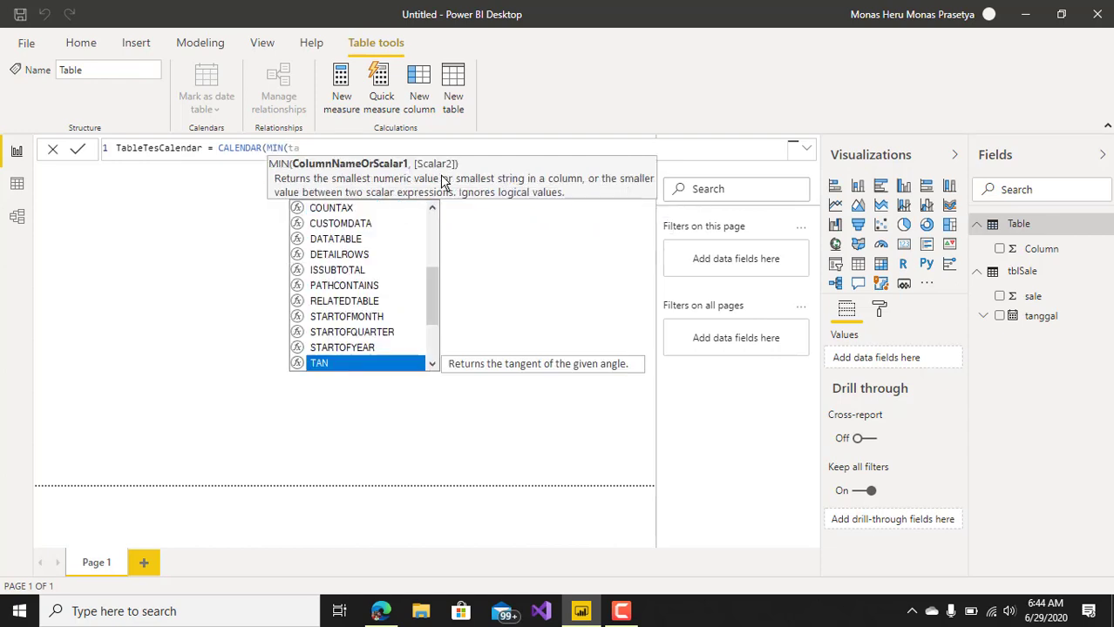
pyautogui.press('BackSpace')
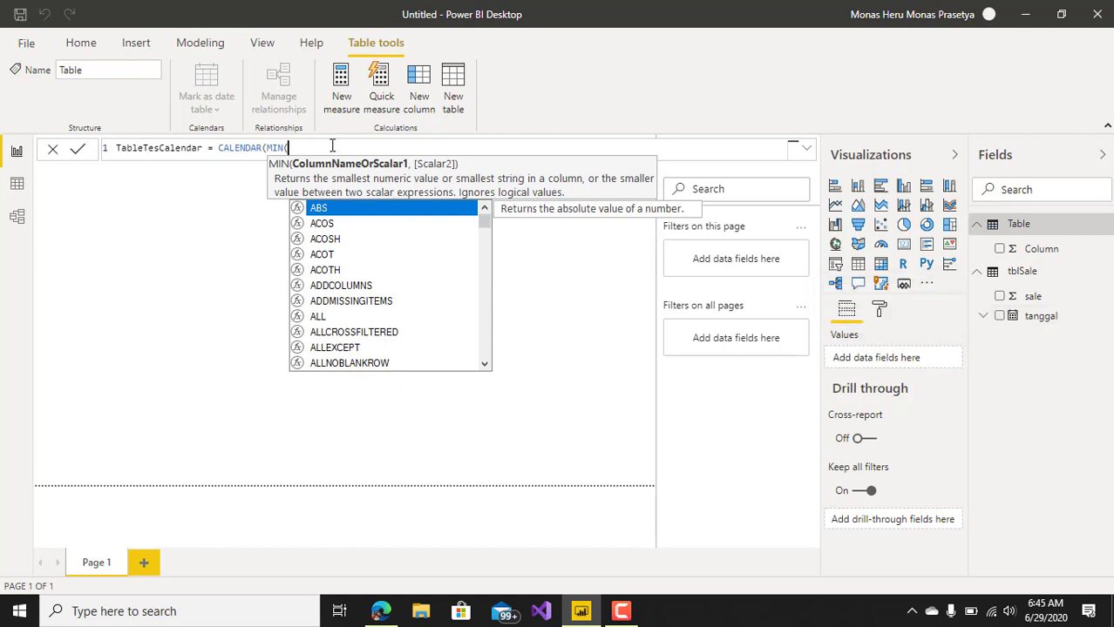
pyautogui.write('tb')
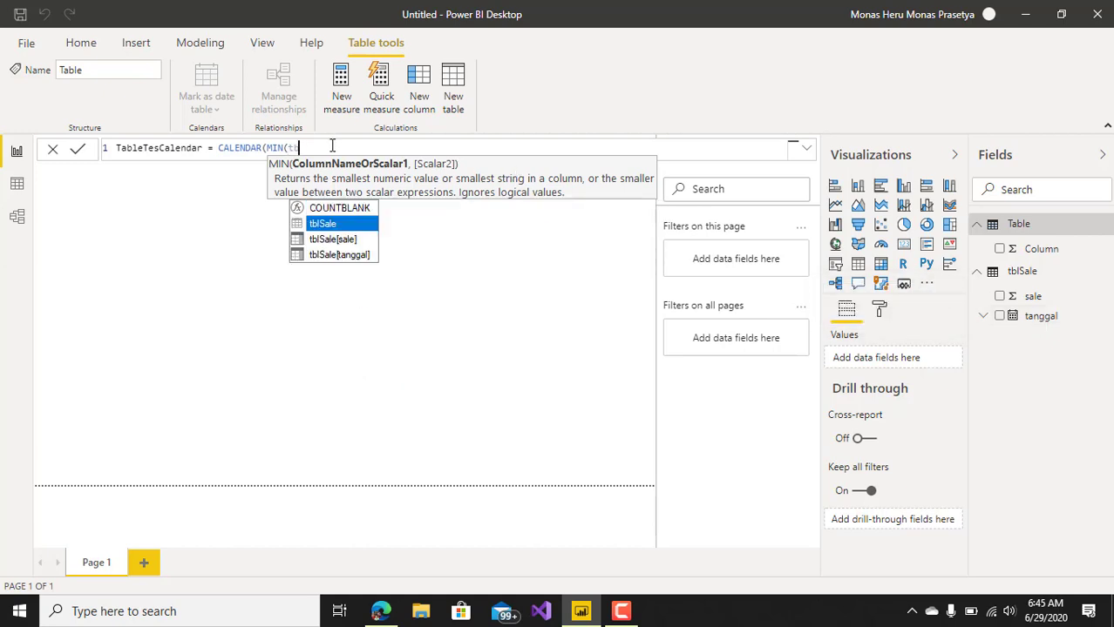
pyautogui.press('Down')
pyautogui.press('Down')
pyautogui.press('Tab')
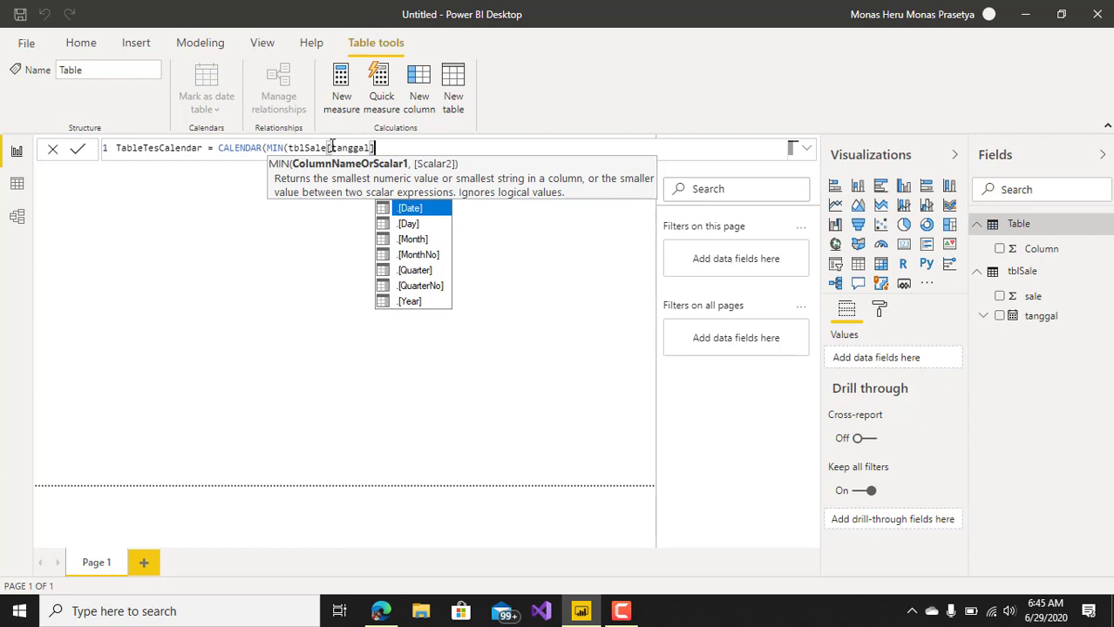
pyautogui.write(')')
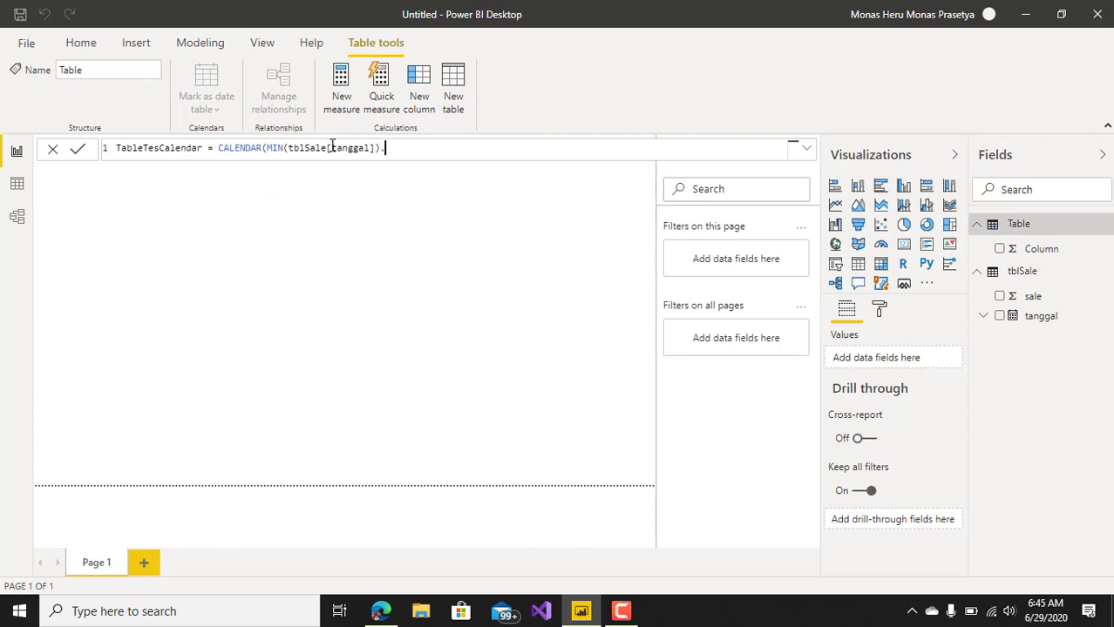
pyautogui.write(',')
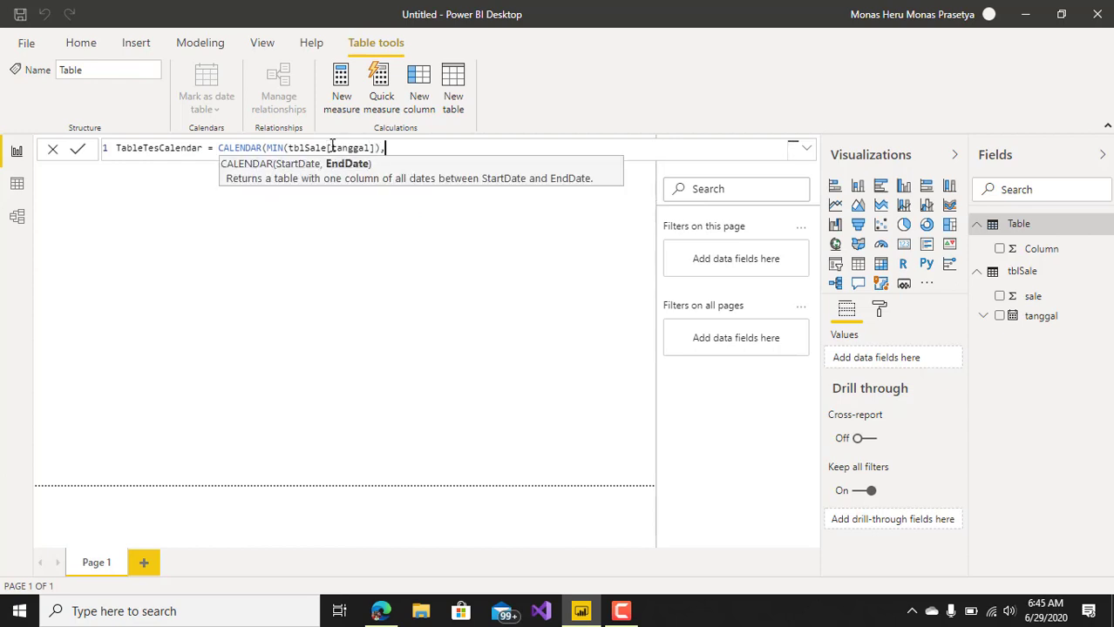
pyautogui.write('max')
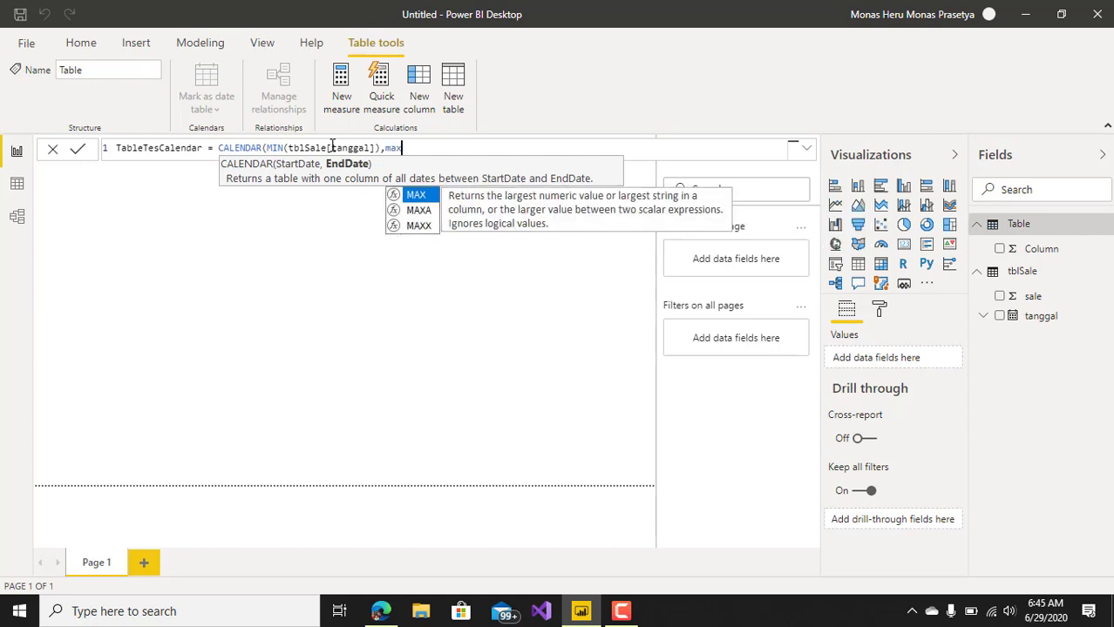
pyautogui.write('(t')
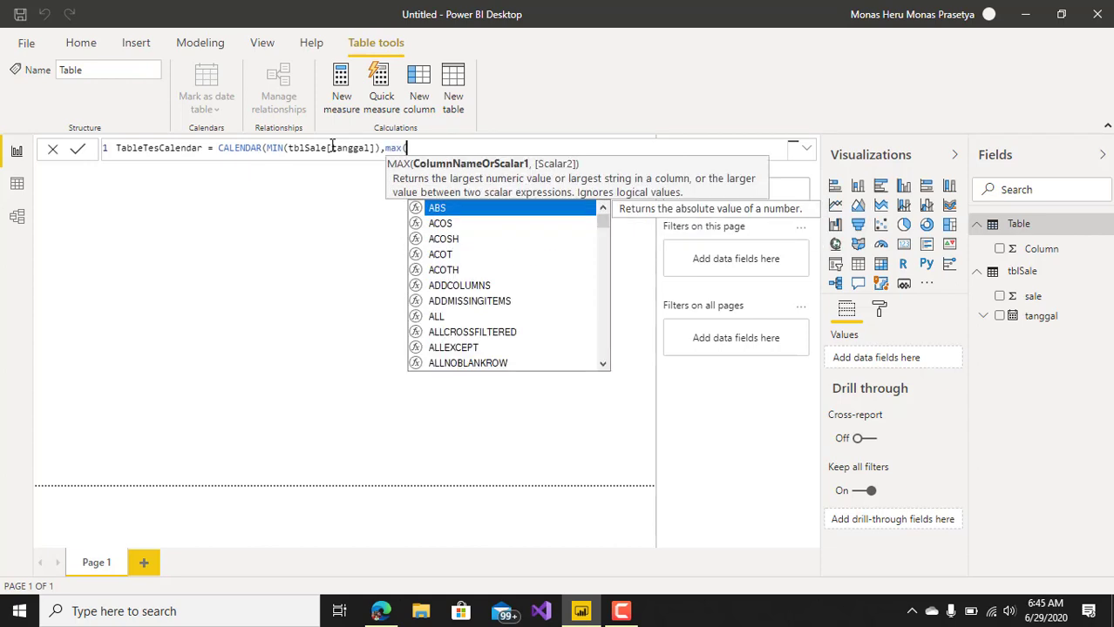
pyautogui.write('b')
# Add max(tblSale[tanggal]) as the end date argument of the CALENDAR function.
pyautogui.press('Down')
pyautogui.press('Down')
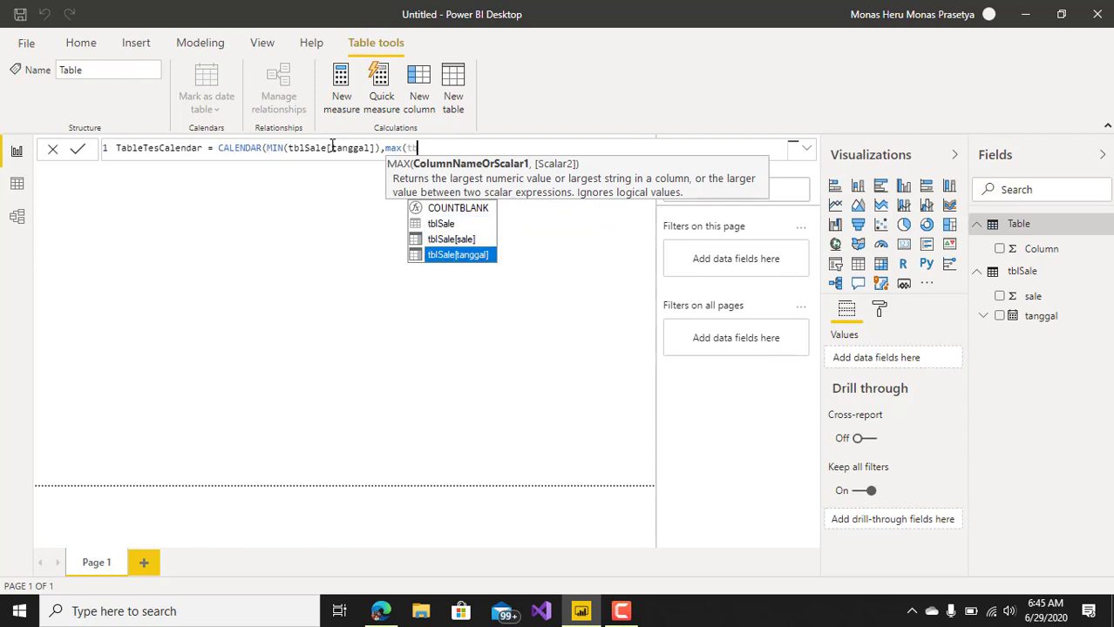
pyautogui.press('Tab')
pyautogui.write(')')
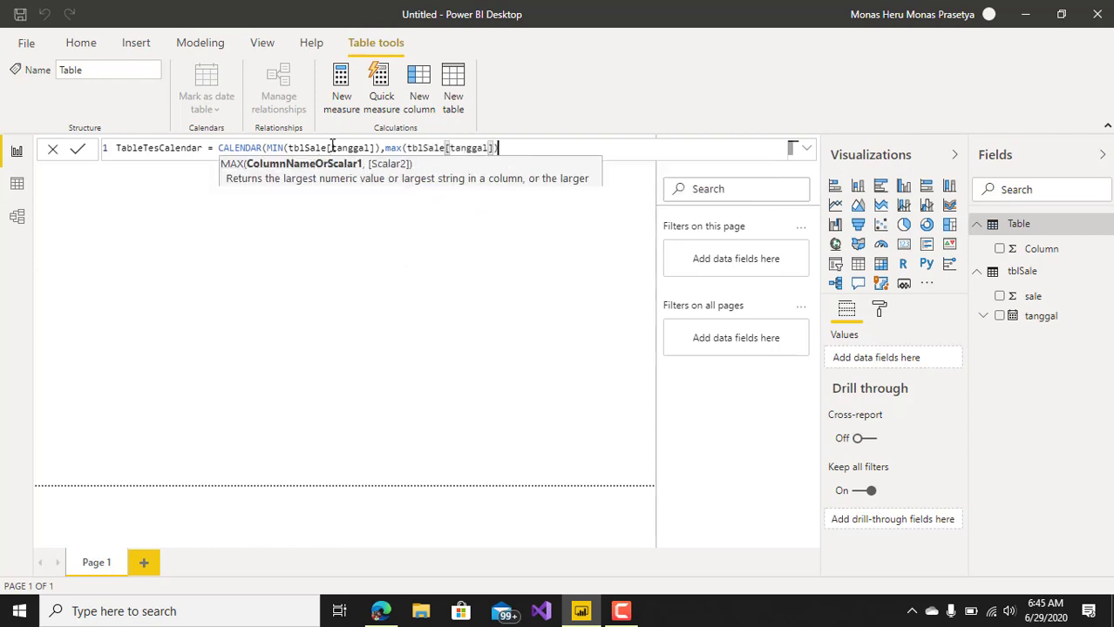
# Commit the TableTesCalendar formula and display the generated date rows in the data view.
pyautogui.press('Return')
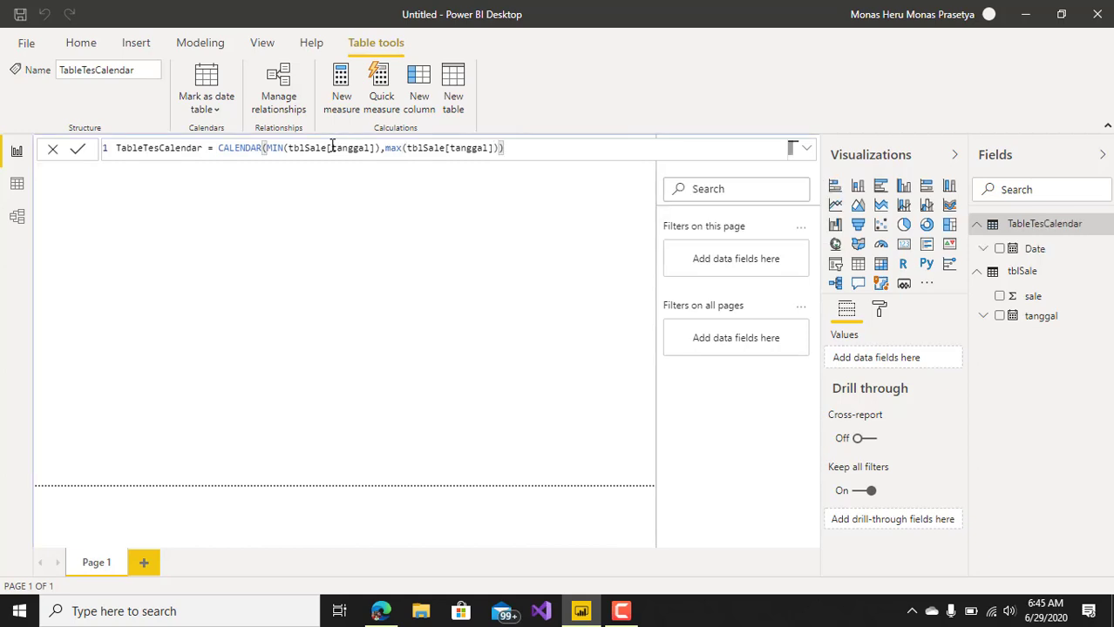
pyautogui.click(1046, 226)
pyautogui.click(18, 185)
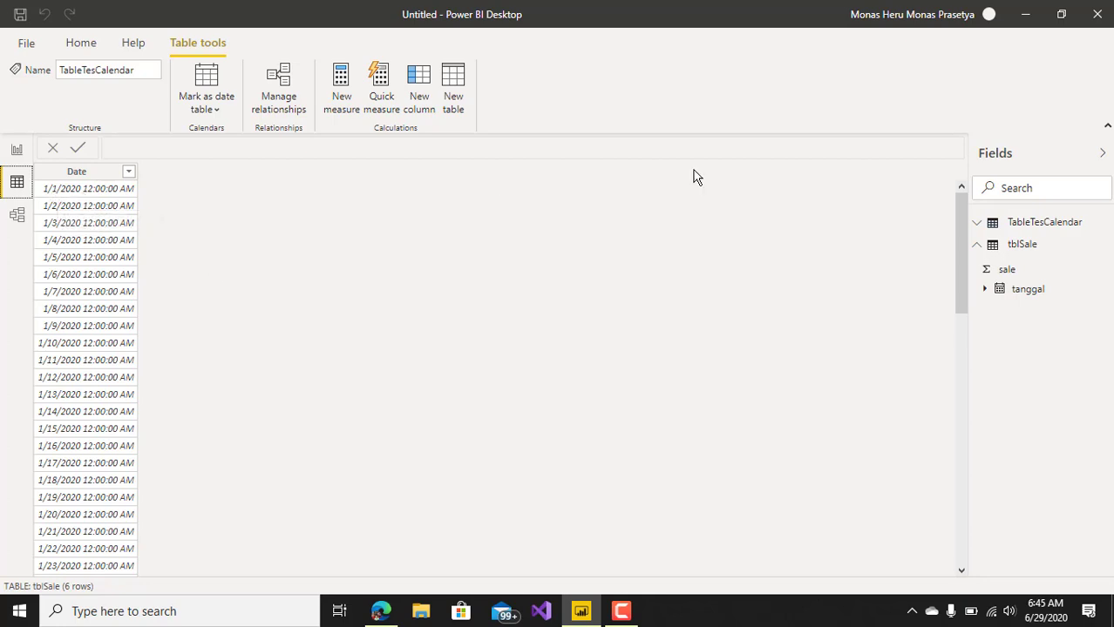
pyautogui.moveTo(964, 230); pyautogui.dragTo(967, 199)
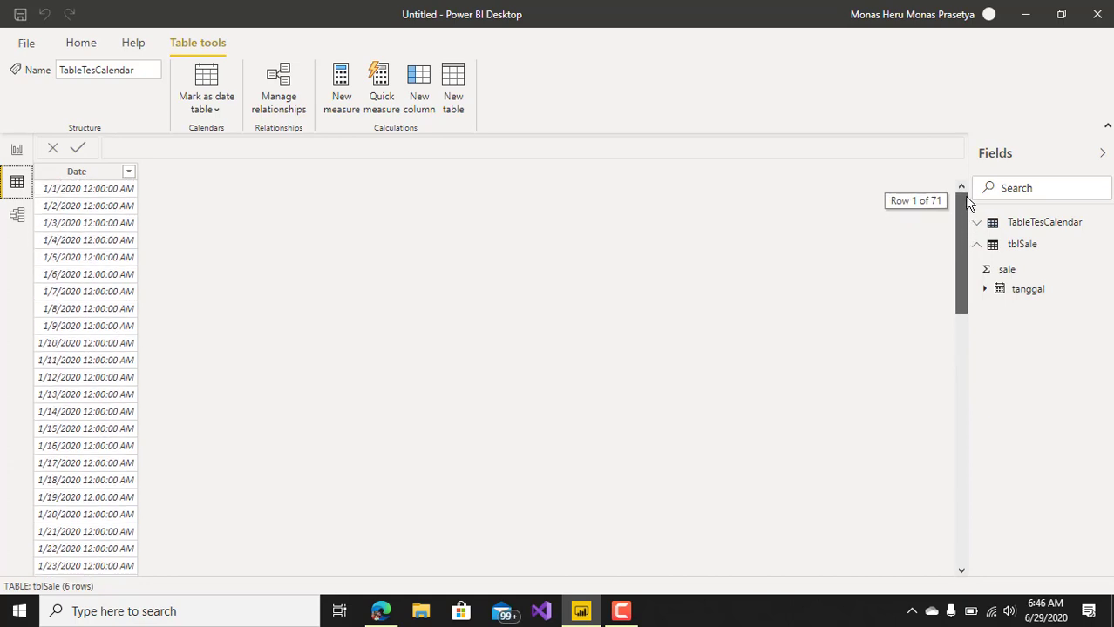
# Format the Date column of TableTesCalendar as dd-mmm-yy and check its dates through the last row.
pyautogui.click(90, 174)
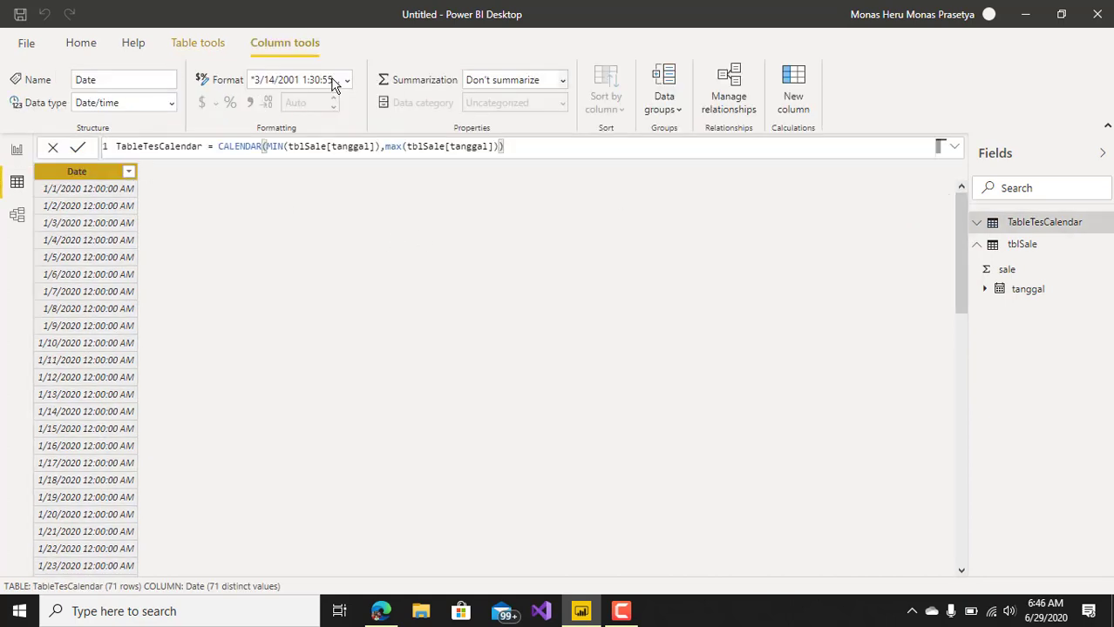
pyautogui.click(347, 80)
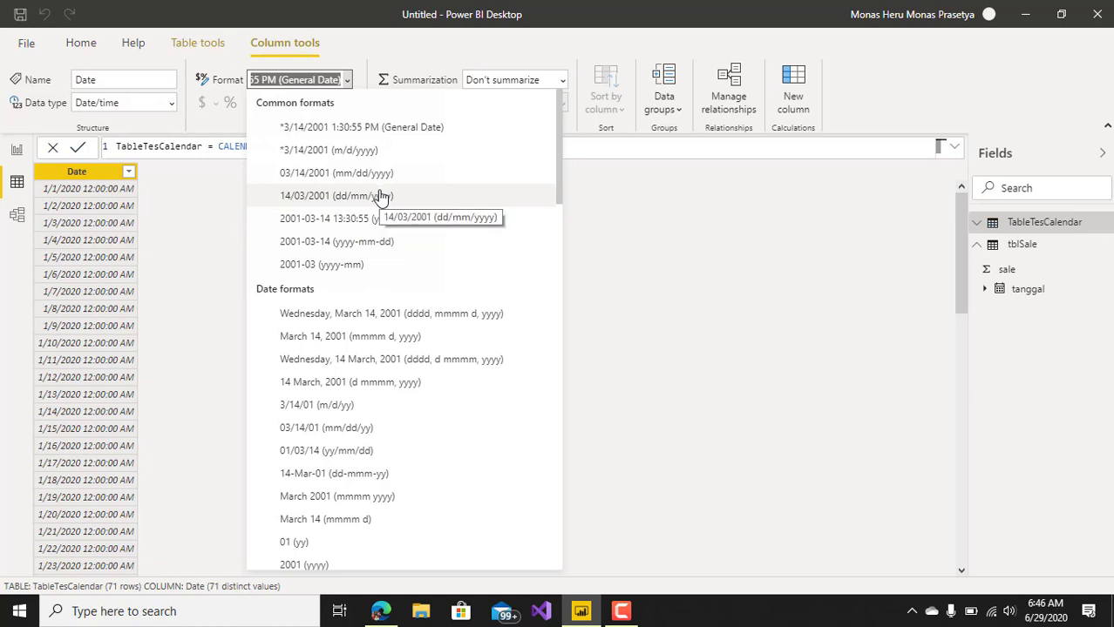
pyautogui.click(323, 479)
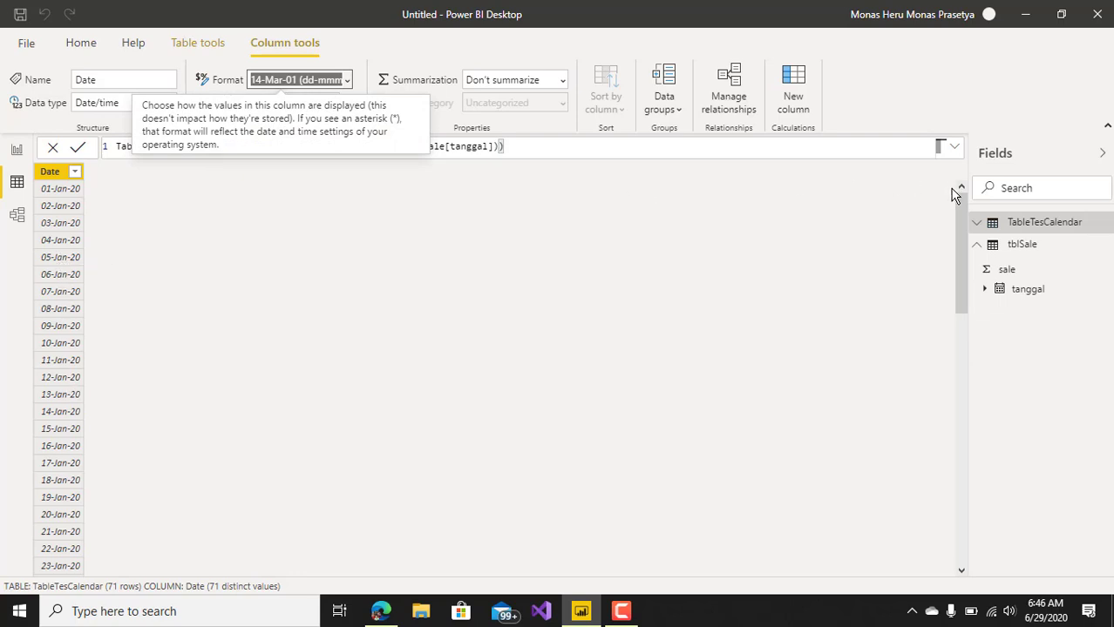
pyautogui.moveTo(958, 205); pyautogui.dragTo(965, 499)
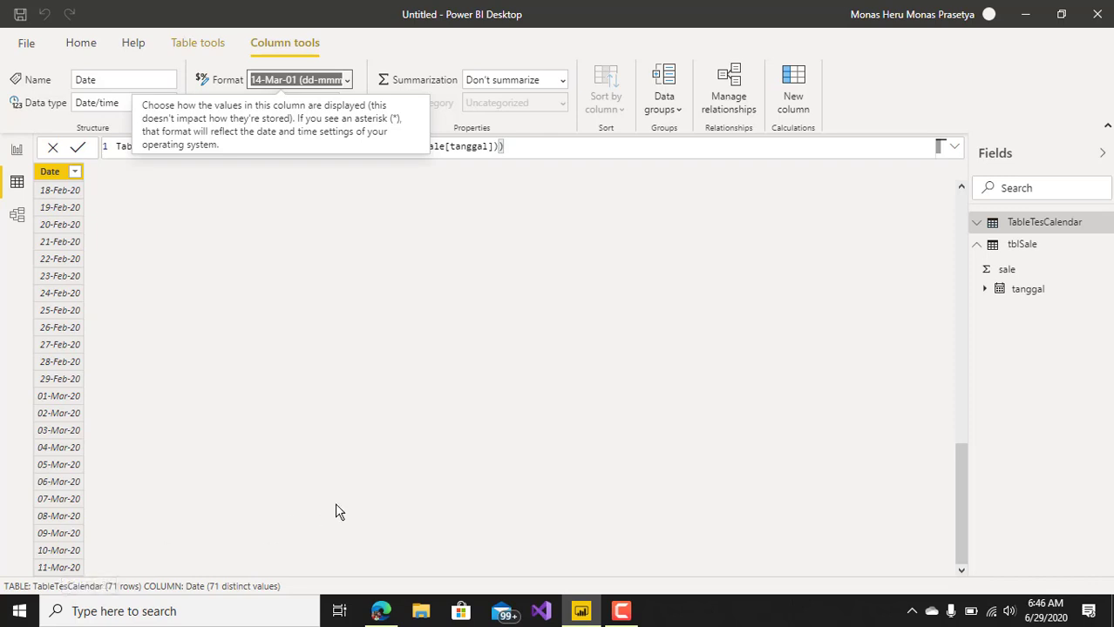
pyautogui.click(403, 458)
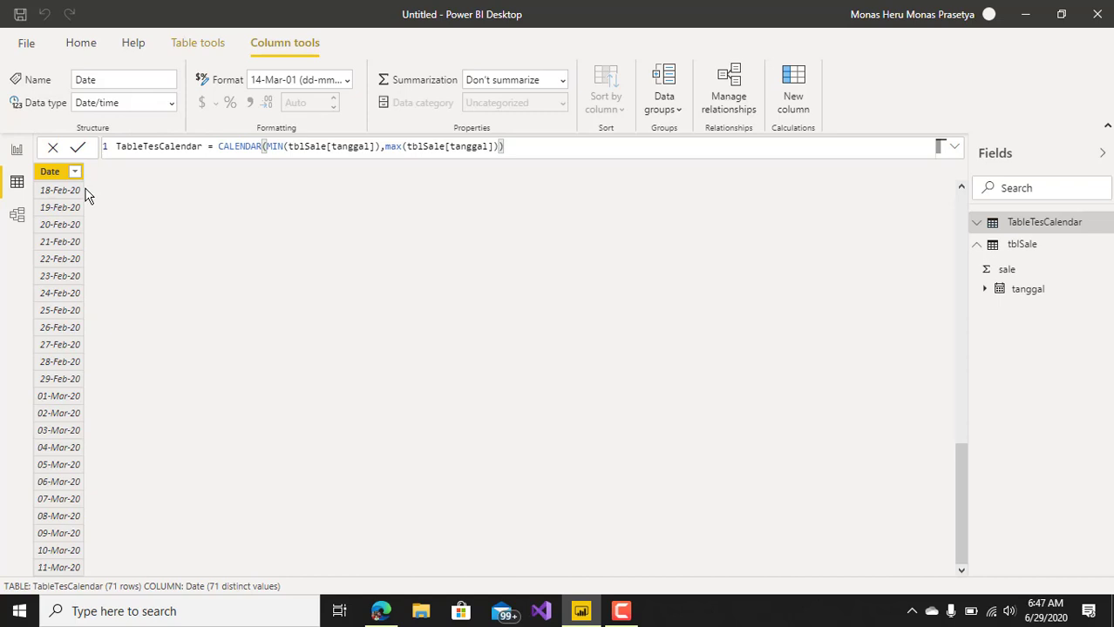
# Return to the report view and create a calculated table named TableTangalKomplit, starting its formula with the ADDCOLUMNS function.
pyautogui.click(19, 152)
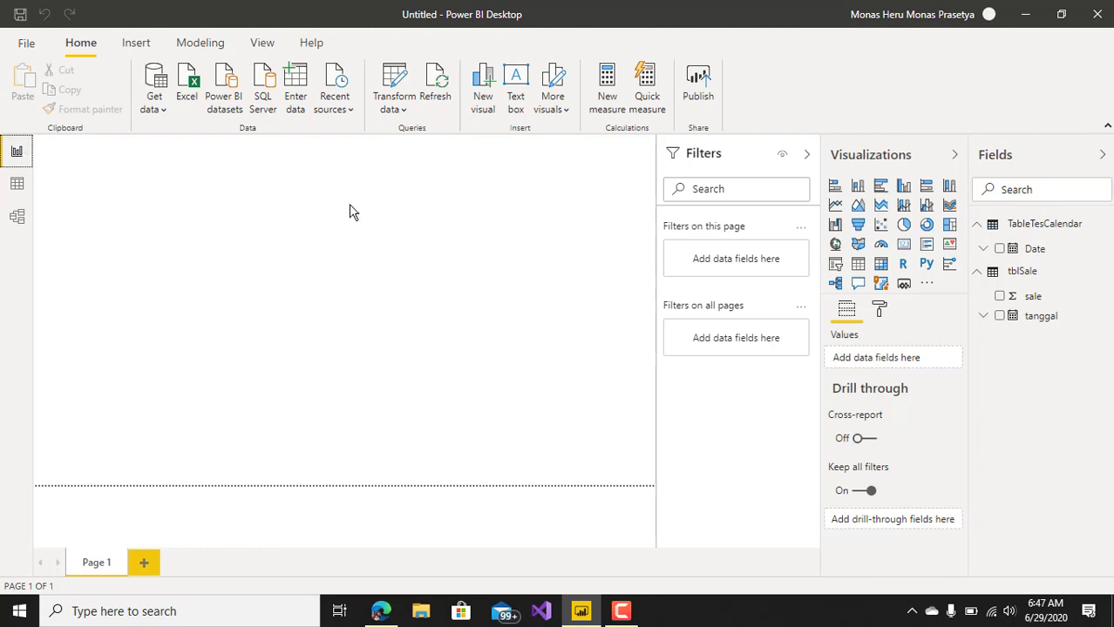
pyautogui.click(202, 45)
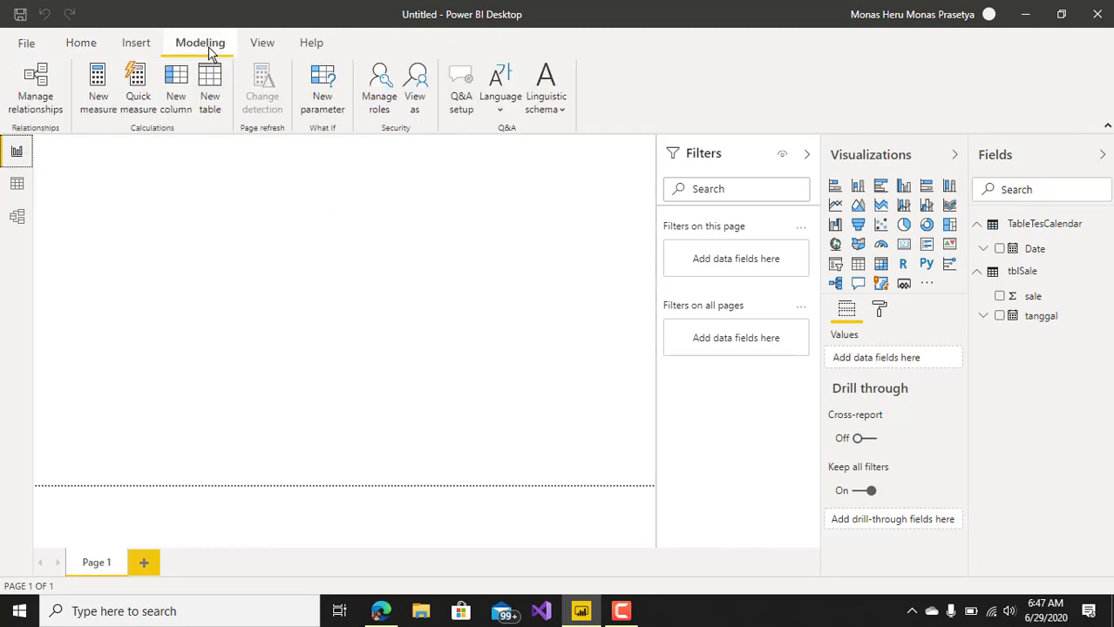
pyautogui.click(209, 87)
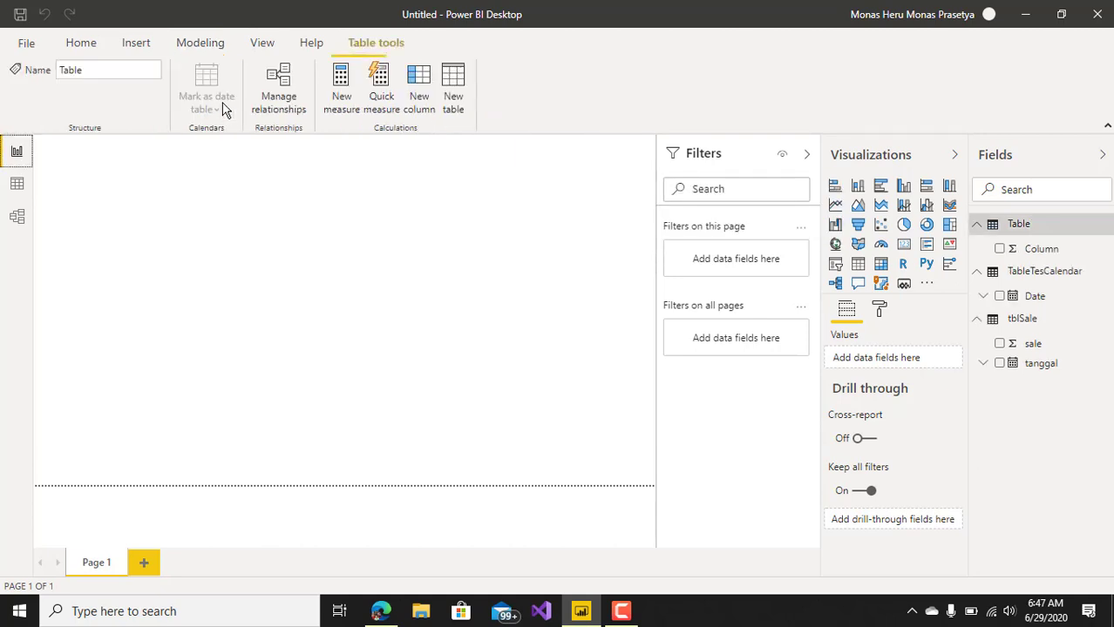
pyautogui.press('Left')
pyautogui.press('Left')
pyautogui.press('Left')
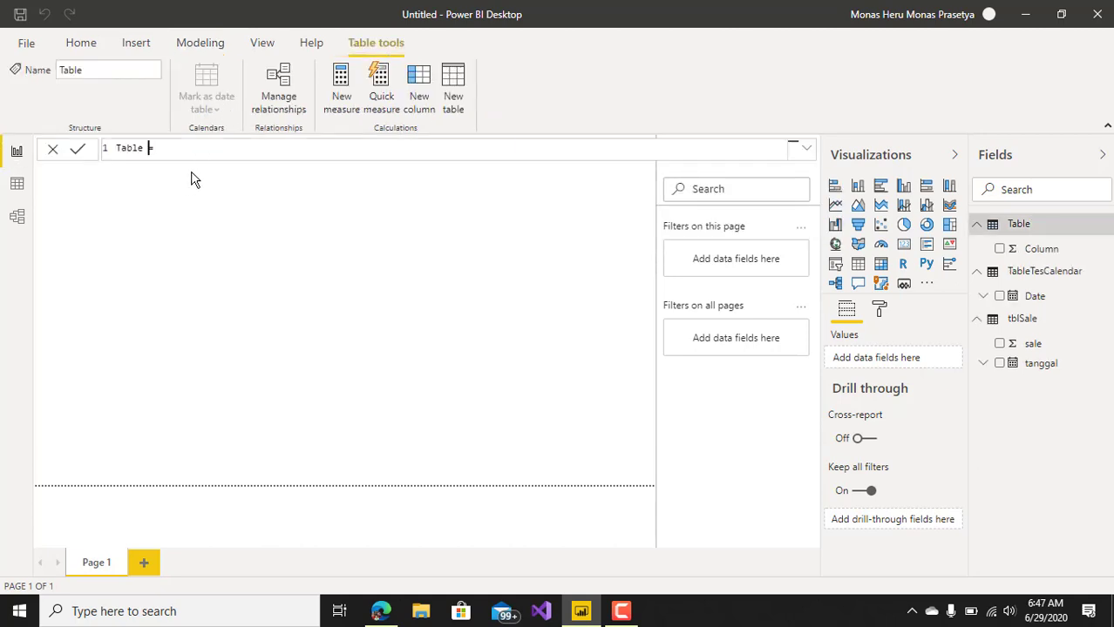
pyautogui.write('TangalKomplit')
pyautogui.click(240, 152)
pyautogui.write('ad')
pyautogui.press('Tab')
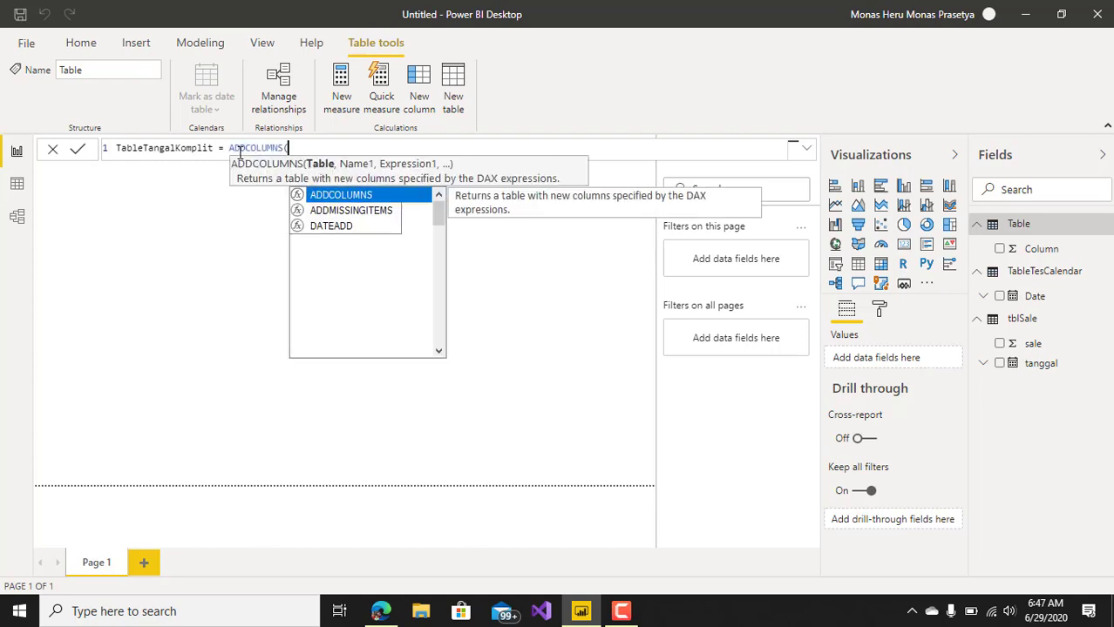
# Lay out the formula over several lines, with ADDCOLUMNS indented below the table name and its closing parenthesis on a separate line.
pyautogui.hotkey('shift', 'Return')
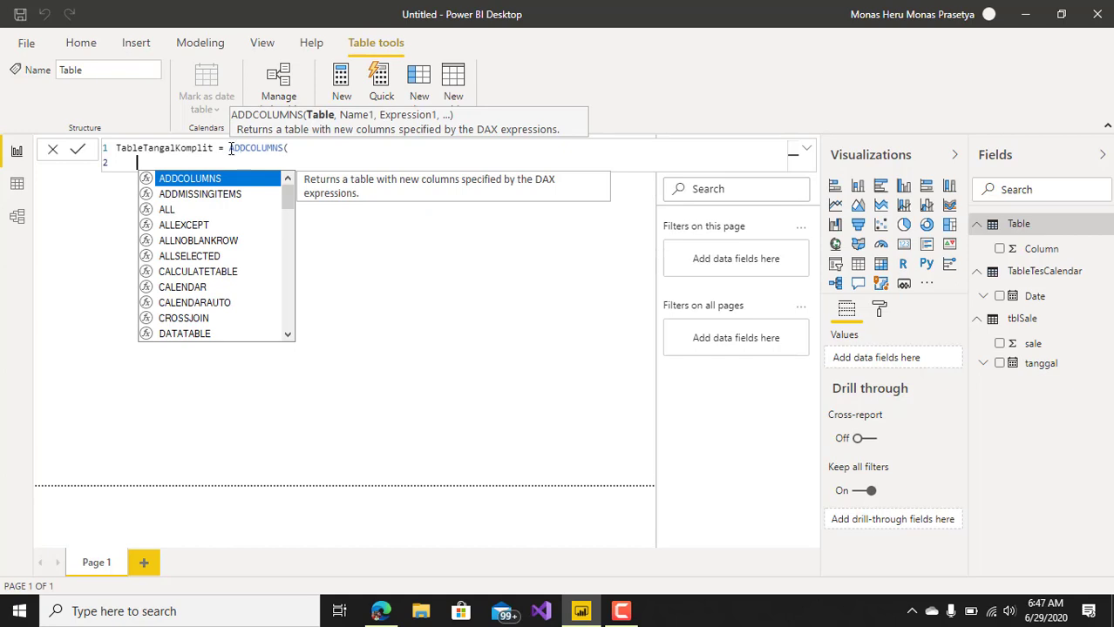
pyautogui.click(230, 148)
pyautogui.hotkey('shift', 'Return')
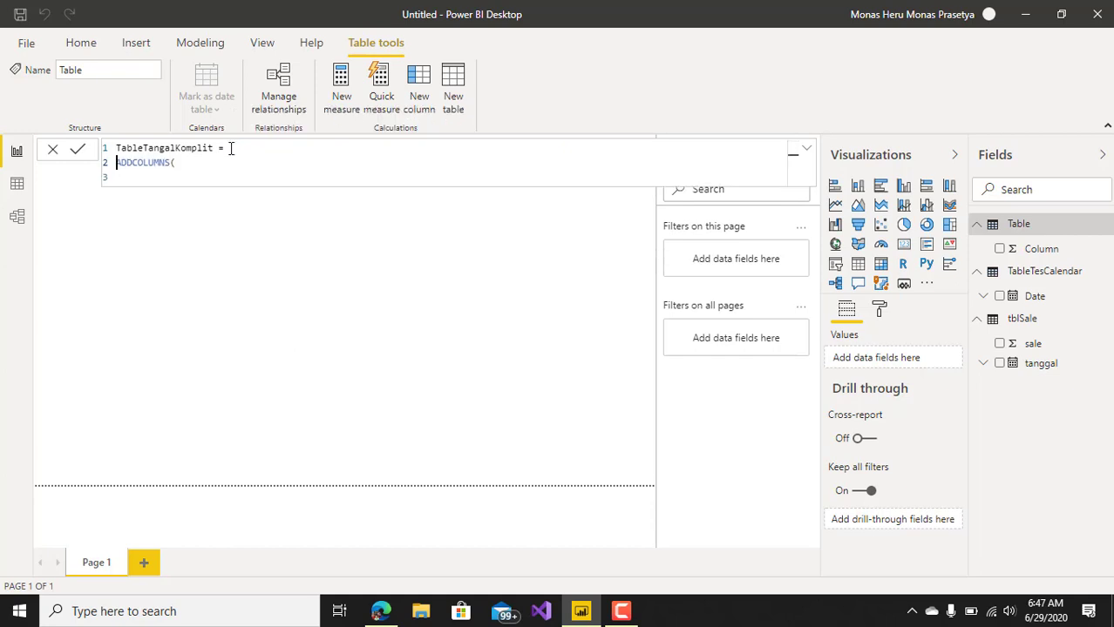
pyautogui.press('Tab')
pyautogui.click(220, 163)
pyautogui.hotkey('shift', 'Return')
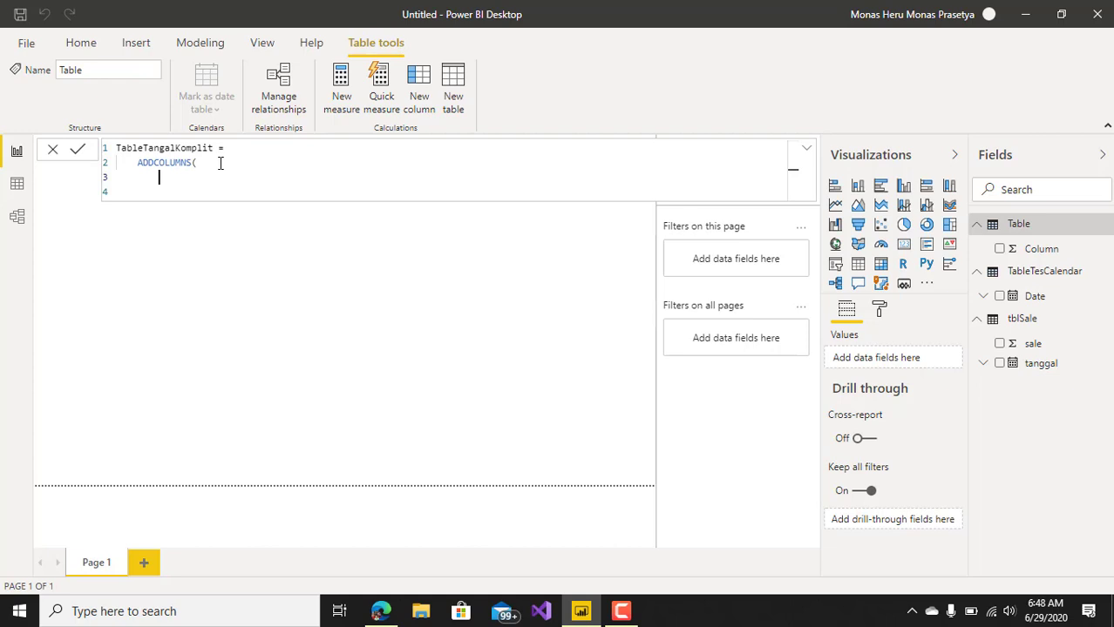
pyautogui.press('BackSpace')
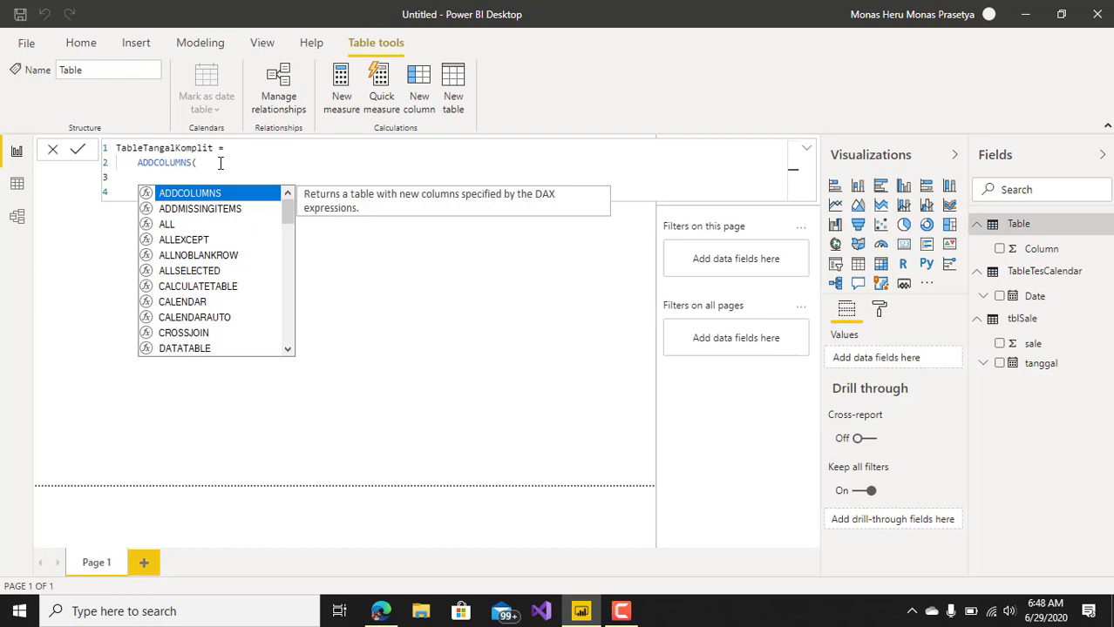
pyautogui.press('Return')
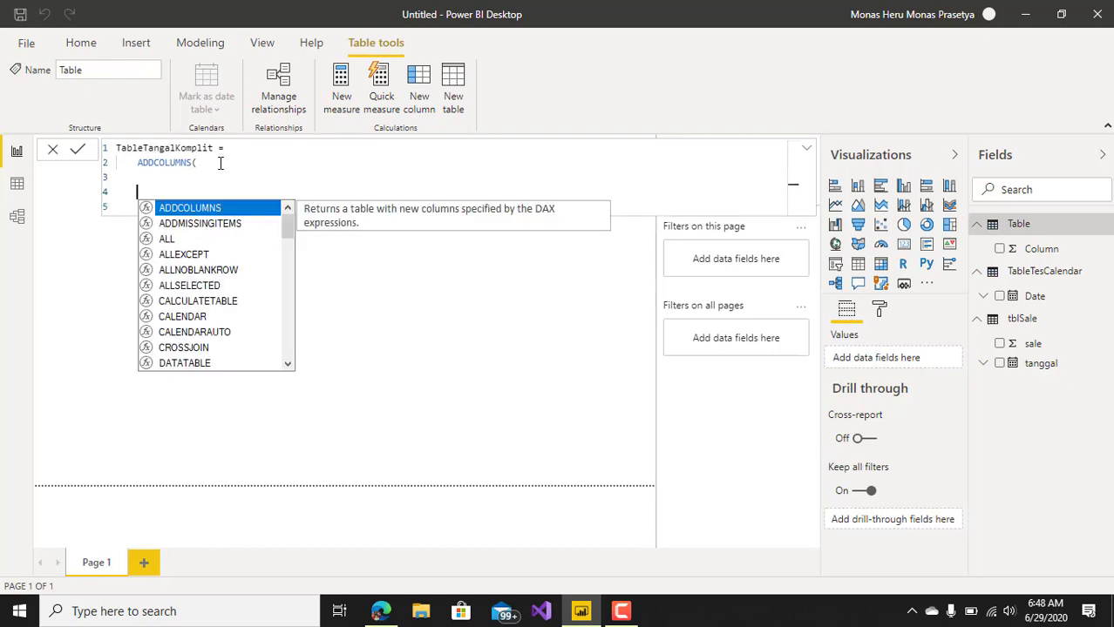
pyautogui.press('Down')
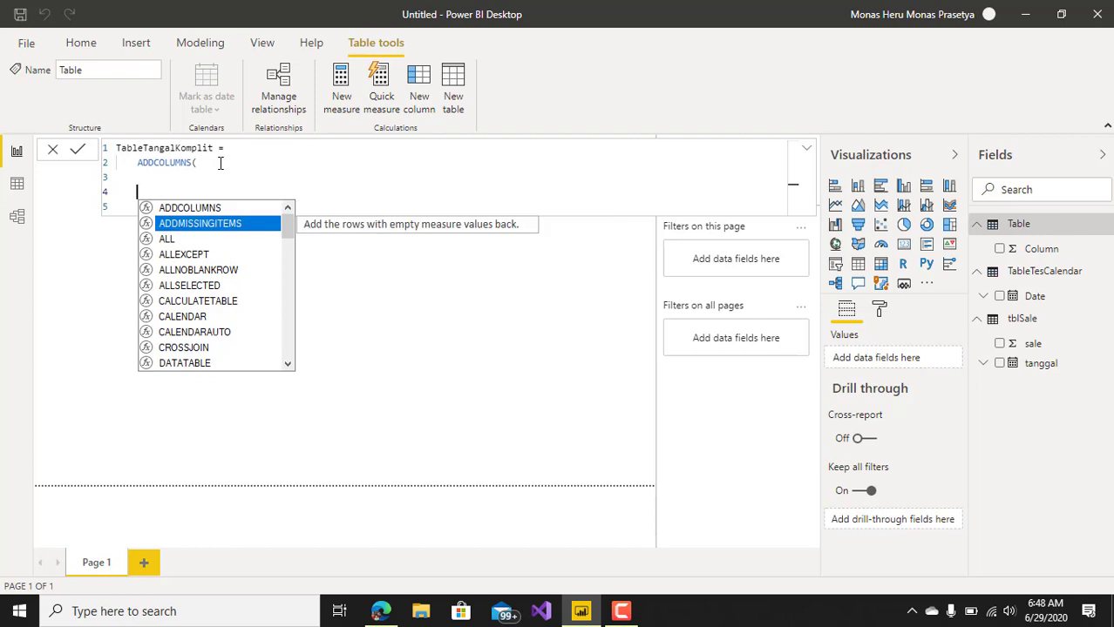
pyautogui.press('Escape')
pyautogui.write(')')
pyautogui.click(145, 172)
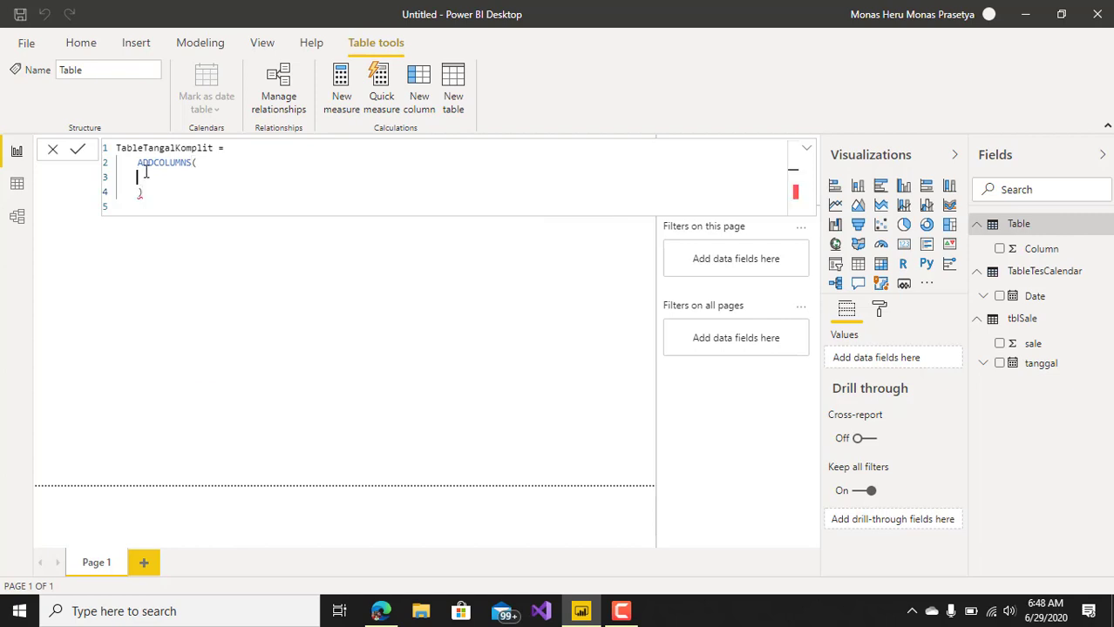
# Nest a CALENDAR function inside ADDCOLUMNS with MIN(tblSale[tanggal]) as its start date on an indented line.
pyautogui.press('Tab')
pyautogui.write('calen')
pyautogui.press('Tab')
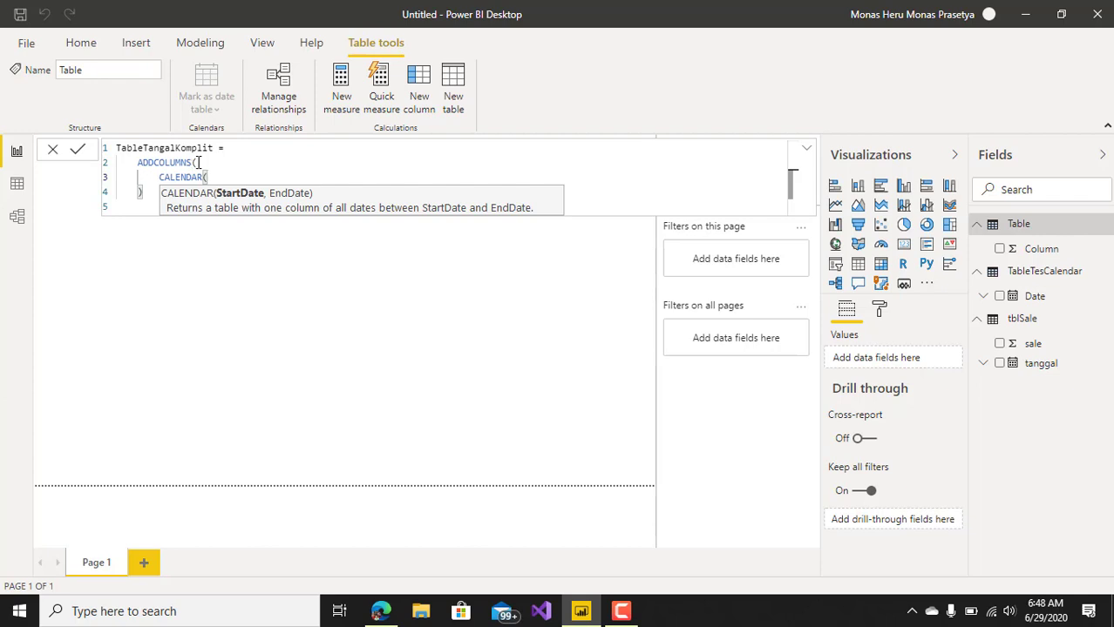
pyautogui.press('Return')
pyautogui.write('MIN(')
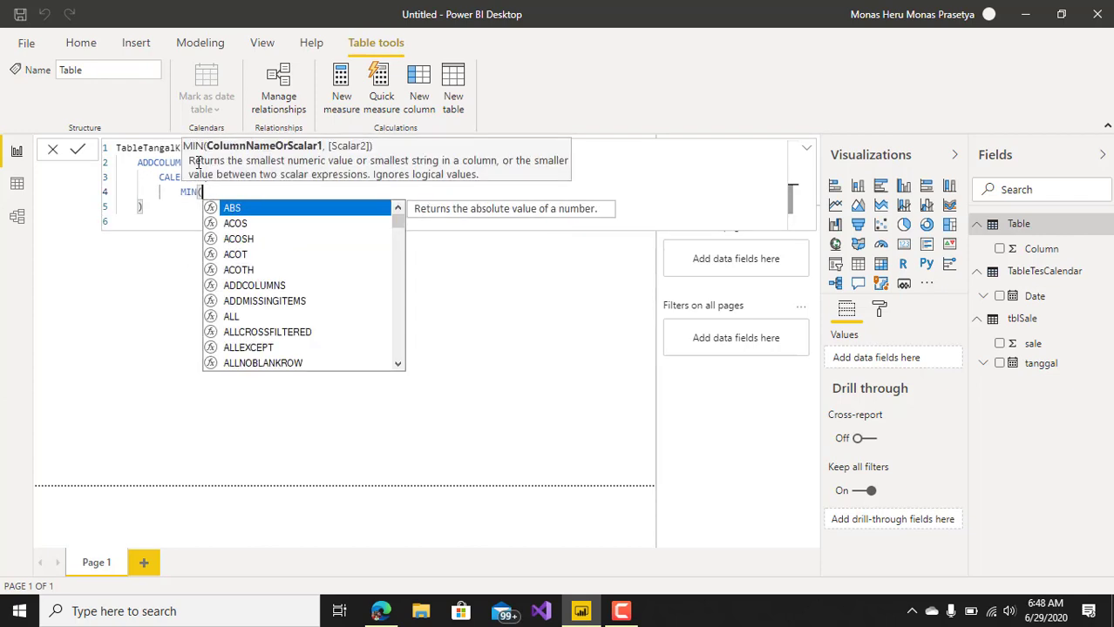
pyautogui.write('tb')
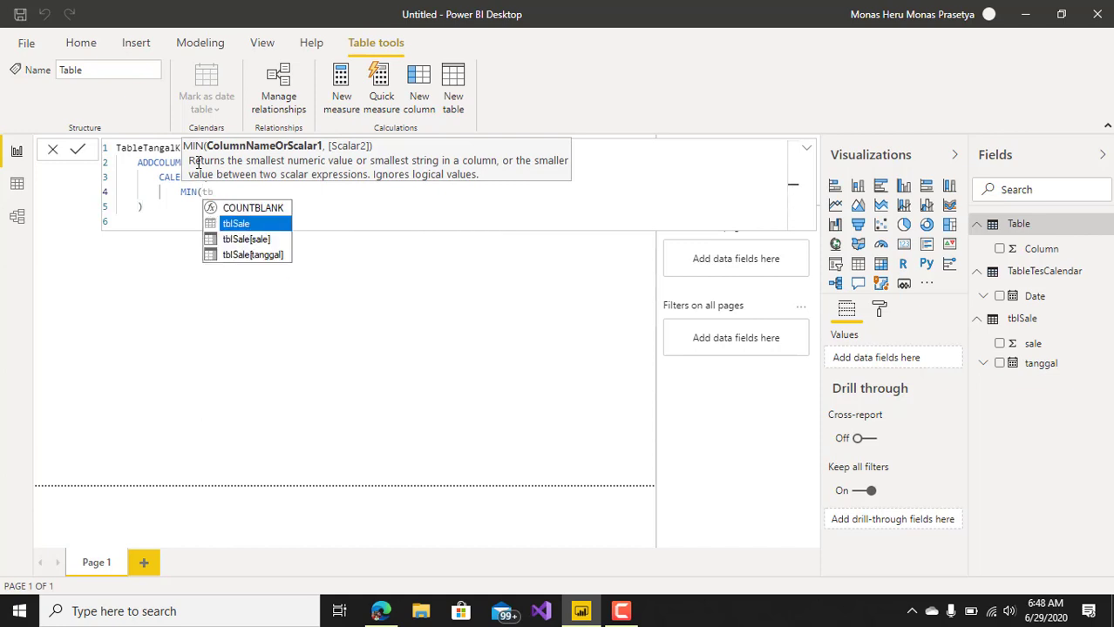
pyautogui.press('Down')
pyautogui.press('Down')
pyautogui.press('Tab')
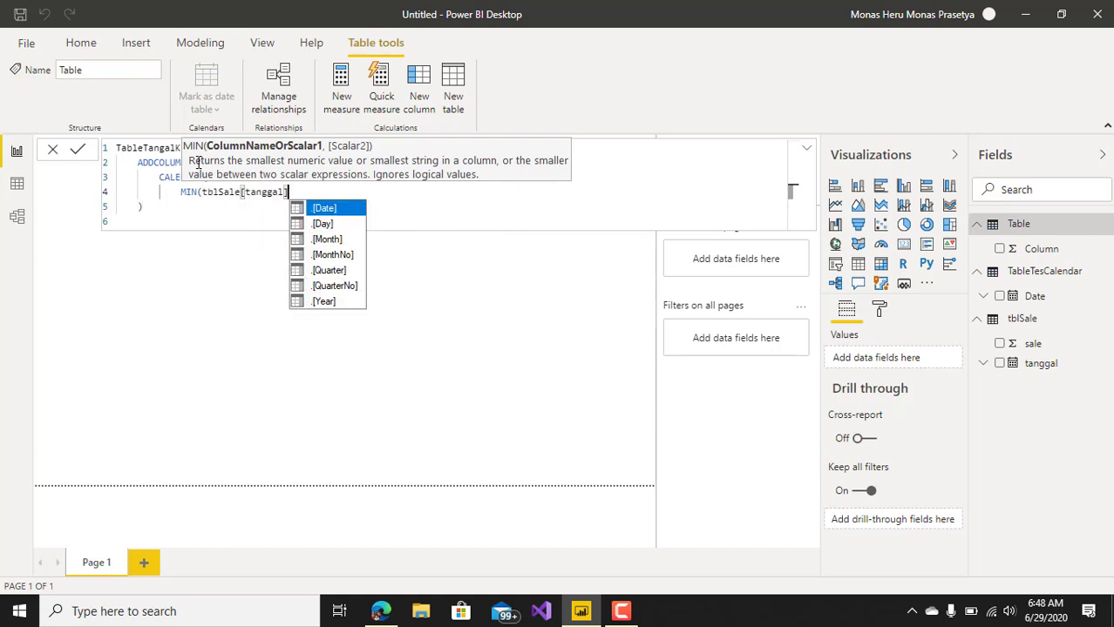
pyautogui.write('),')
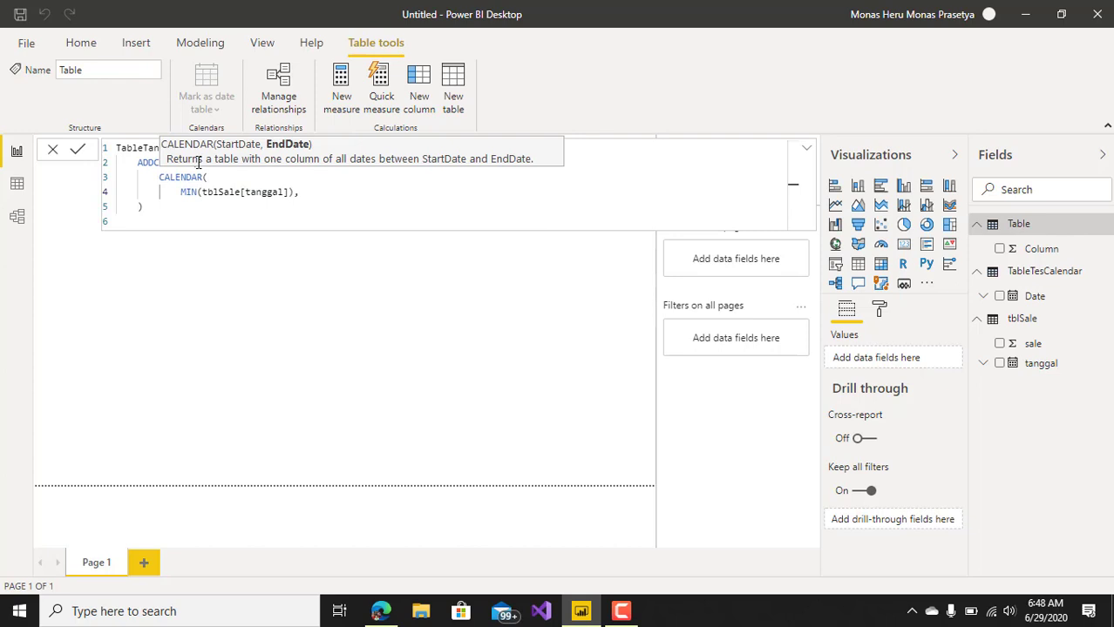
# Add MAX(tblSale[tanggal]) on a new line as the end date of the nested CALENDAR function.
pyautogui.hotkey('shift', 'Return')
pyautogui.write('MAX(')
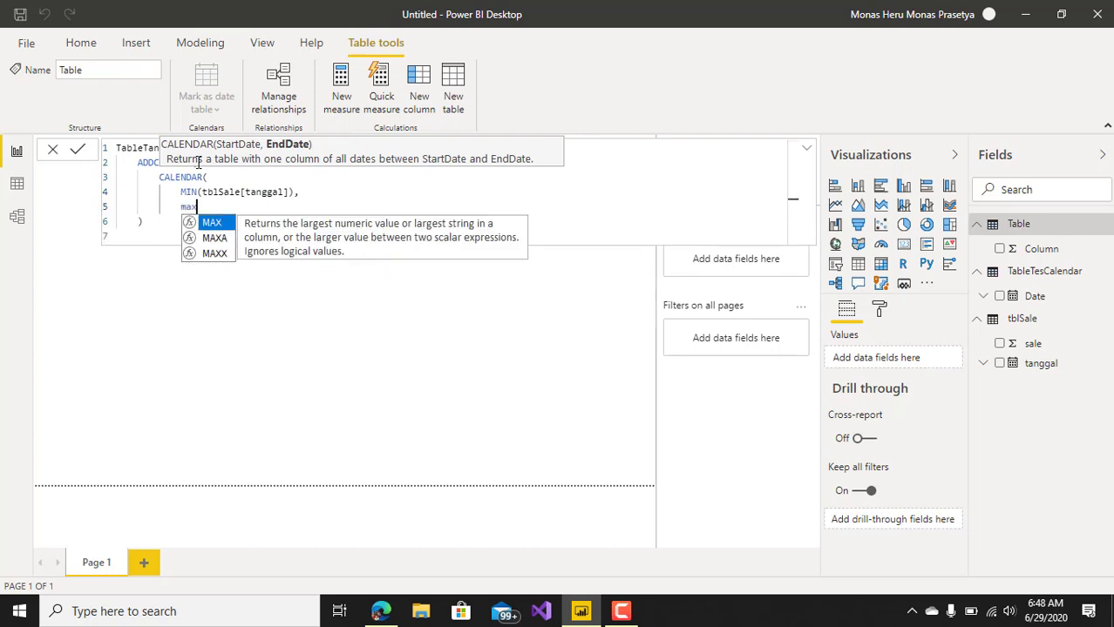
pyautogui.write('tb')
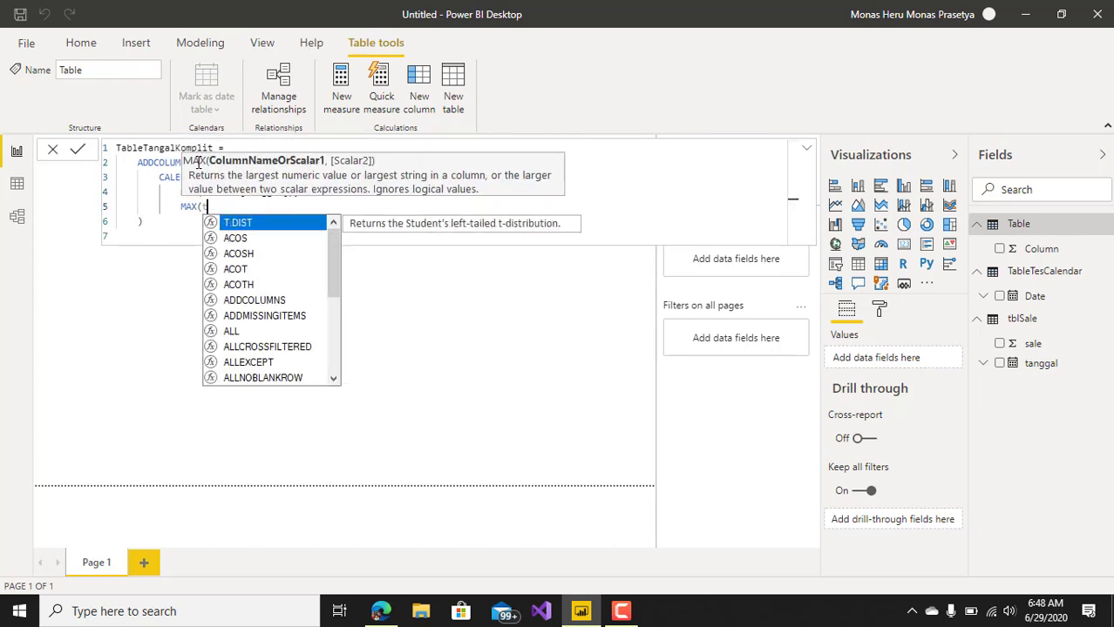
pyautogui.press('Down')
pyautogui.press('Down')
pyautogui.press('Down')
pyautogui.press('Tab')
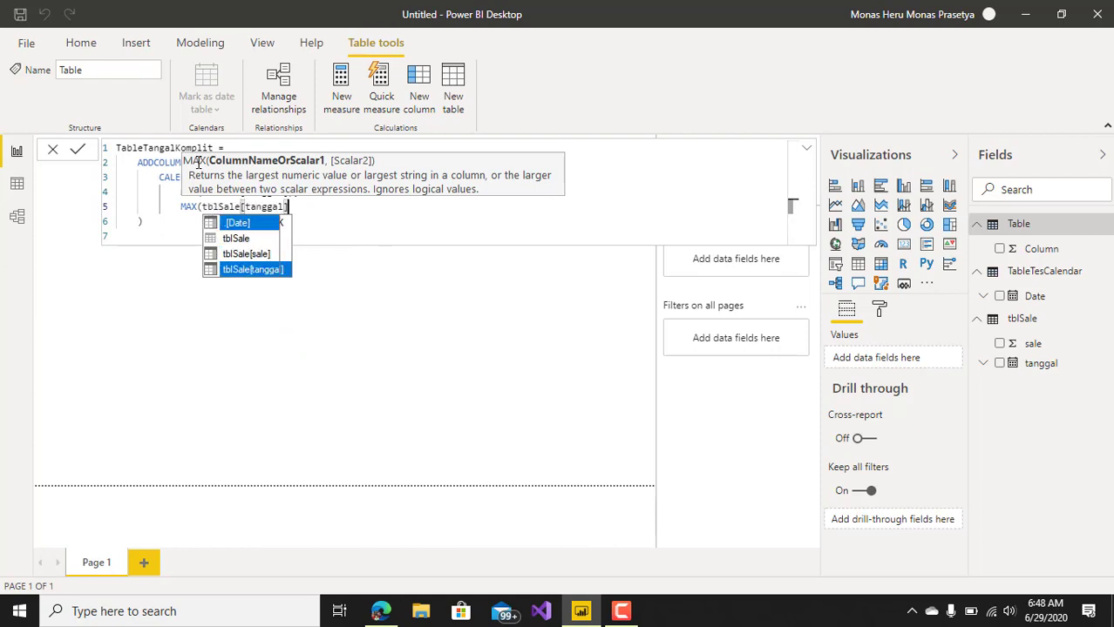
pyautogui.write(')')
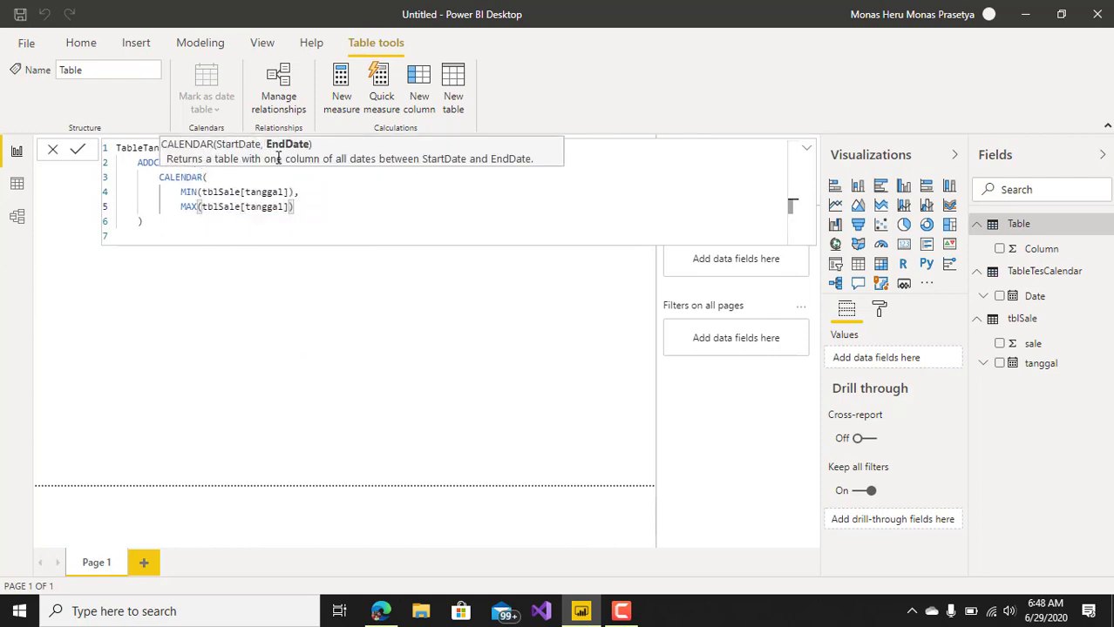
# Close the CALENDAR function with a parenthesis aligned beneath it, and insert an empty line before the ADDCOLUMNS closing parenthesis.
pyautogui.hotkey('shift', 'Return')
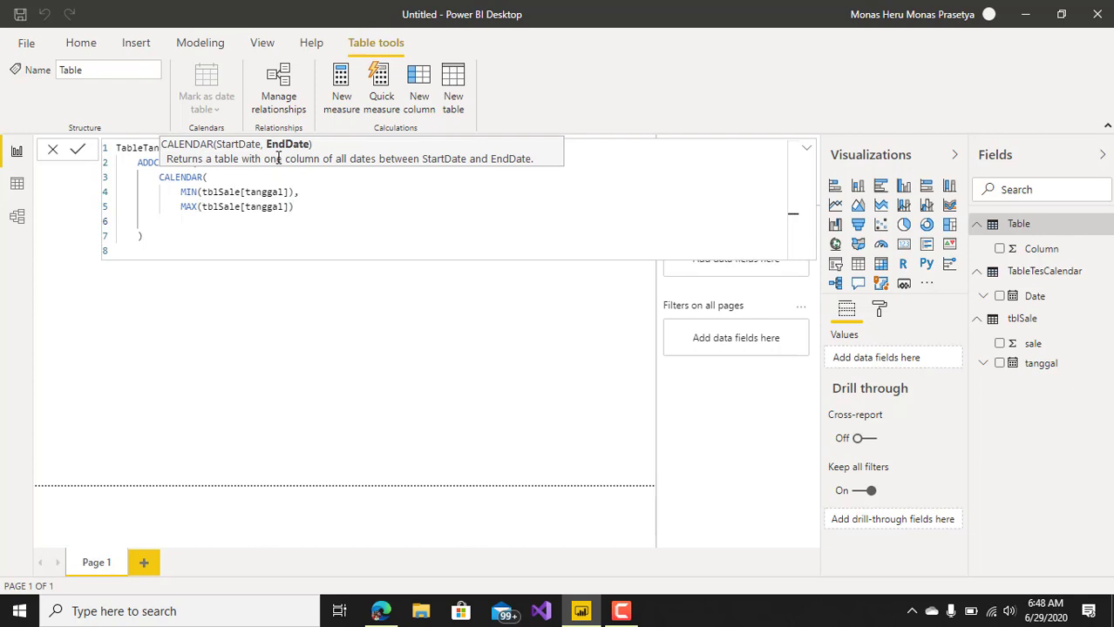
pyautogui.press('BackSpace')
pyautogui.hotkey('shift', 'Return')
pyautogui.write(')')
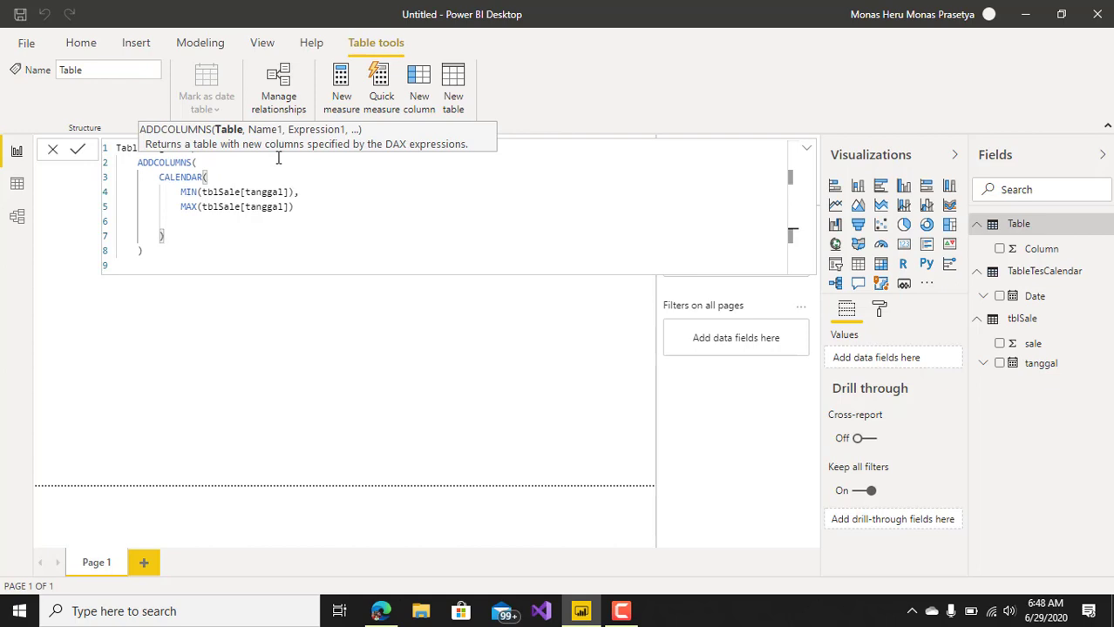
pyautogui.press('Up')
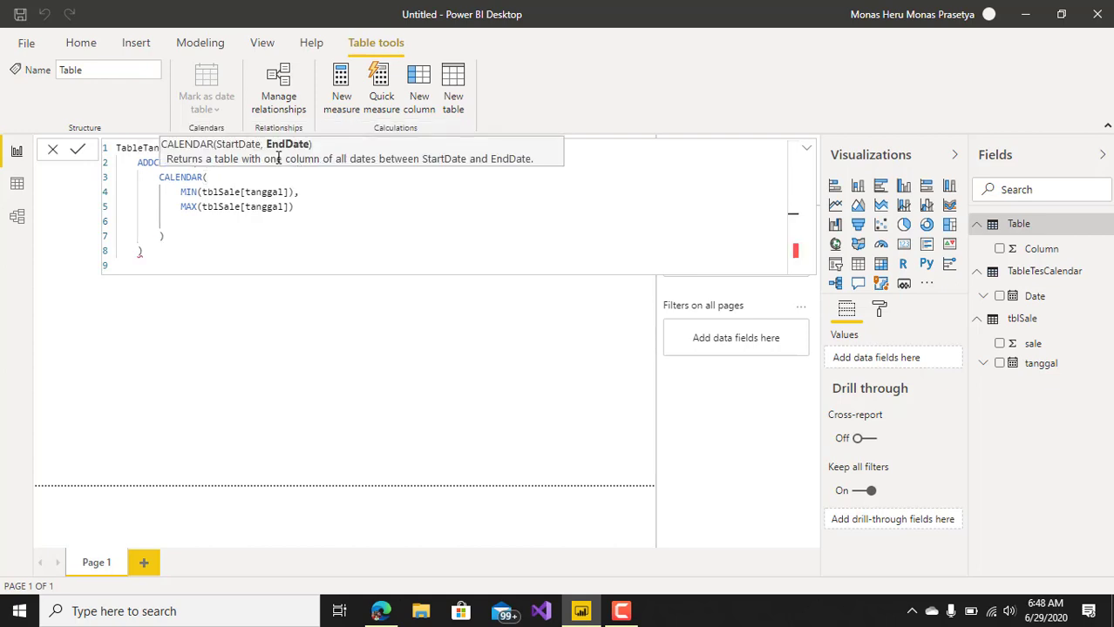
pyautogui.press('Delete')
pyautogui.press('Delete')
pyautogui.press('Delete')
pyautogui.press('Delete')
pyautogui.press('Delete')
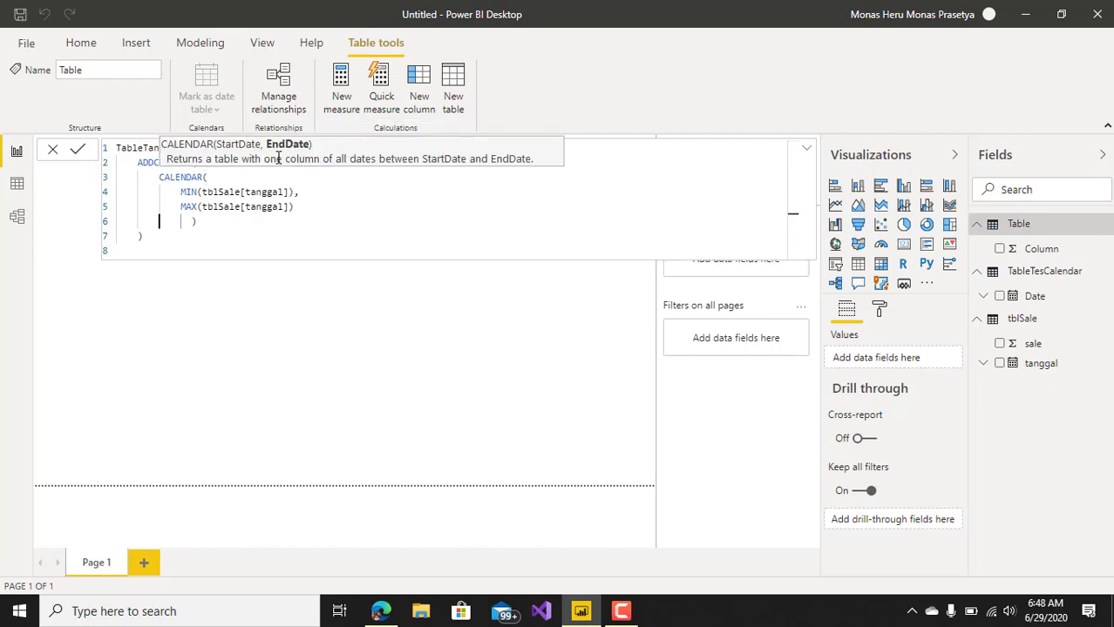
pyautogui.press('Delete')
pyautogui.press('Delete')
pyautogui.press('Delete')
pyautogui.press('Delete')
pyautogui.press('End')
pyautogui.press('Return')
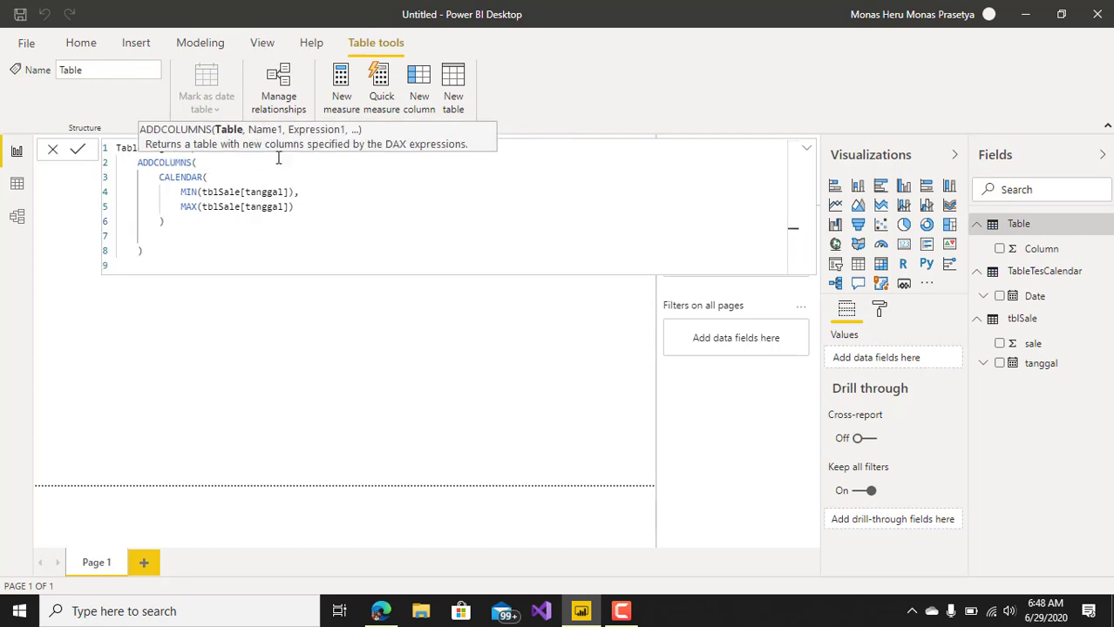
# Enter "Bulan" followed by a comma as the first new column's name on the empty line below the CALENDAR function.
pyautogui.click(161, 177)
pyautogui.moveTo(159, 177); pyautogui.dragTo(297, 206)
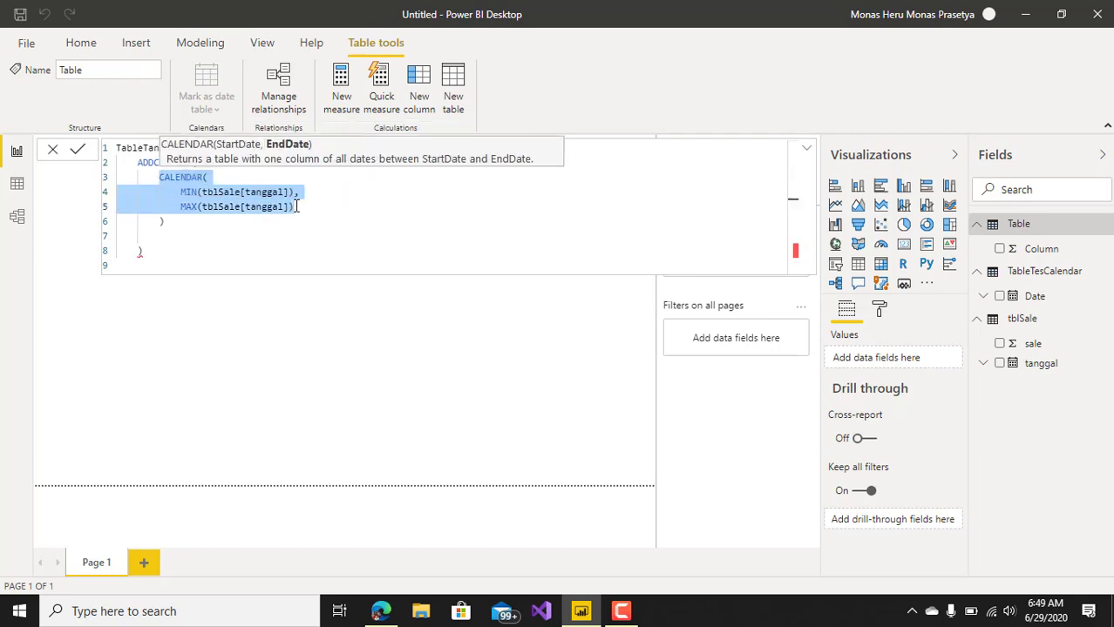
pyautogui.click(216, 234)
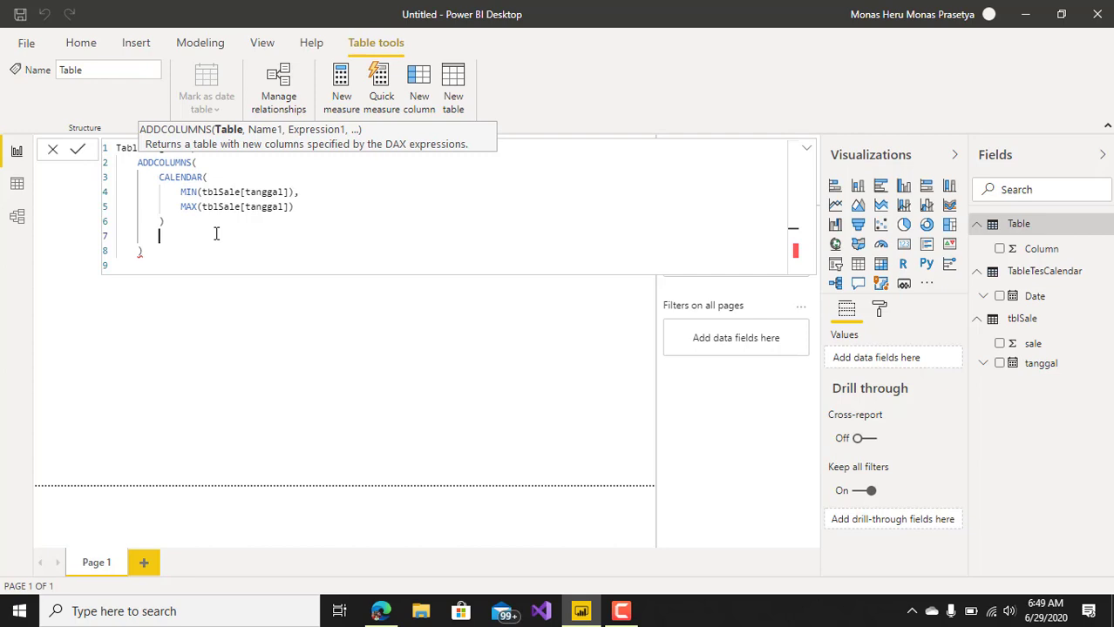
pyautogui.write(';')
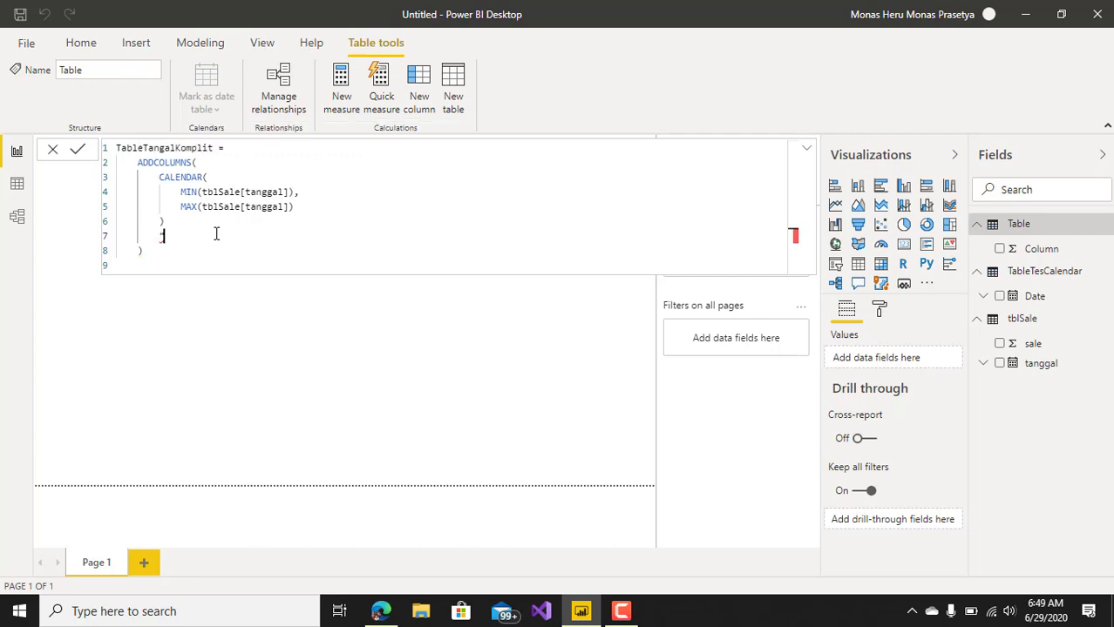
pyautogui.write('Bl')
pyautogui.press('BackSpace')
pyautogui.write('ulan",For')
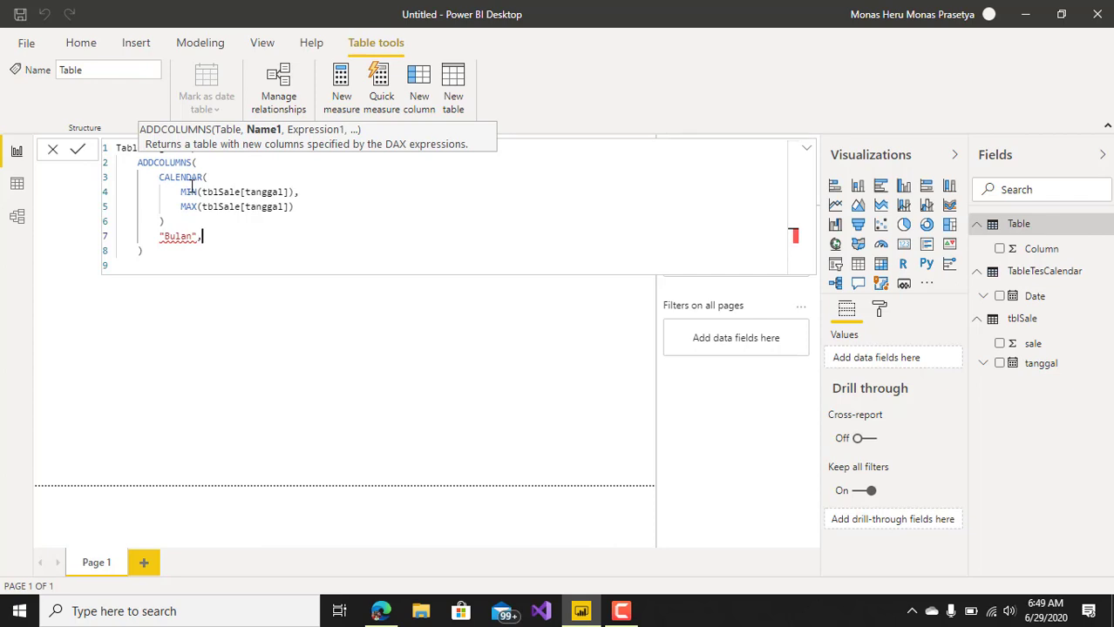
# Insert a comma after the CALENDAR function's closing parenthesis to separate it from the "Bulan" argument.
pyautogui.press('BackSpace')
pyautogui.press('BackSpace')
pyautogui.press('BackSpace')
pyautogui.write('For')
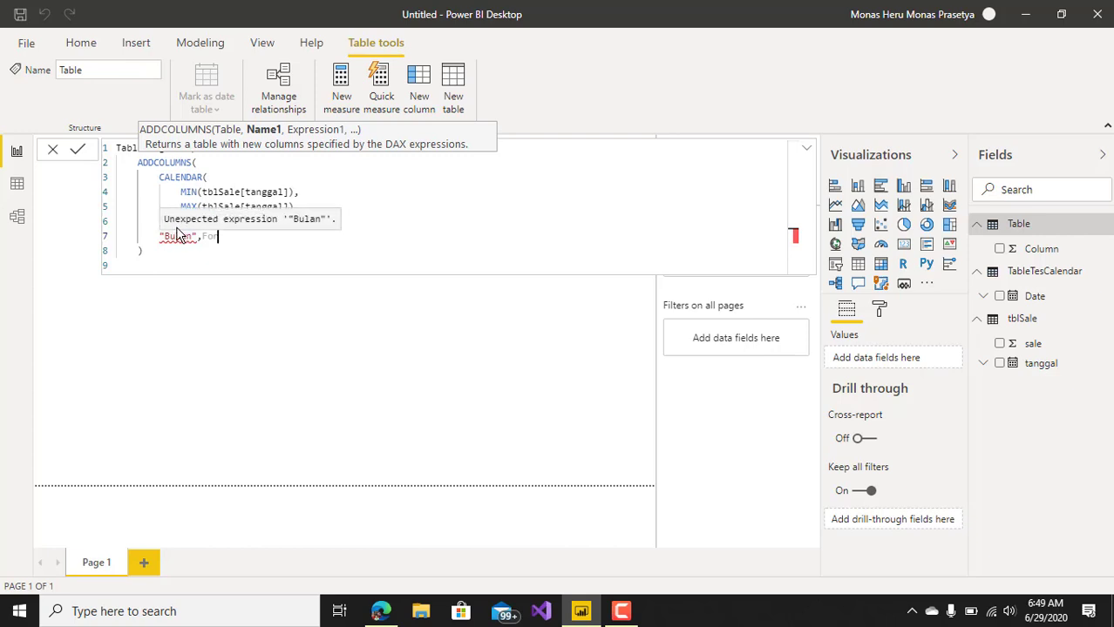
pyautogui.click(163, 222)
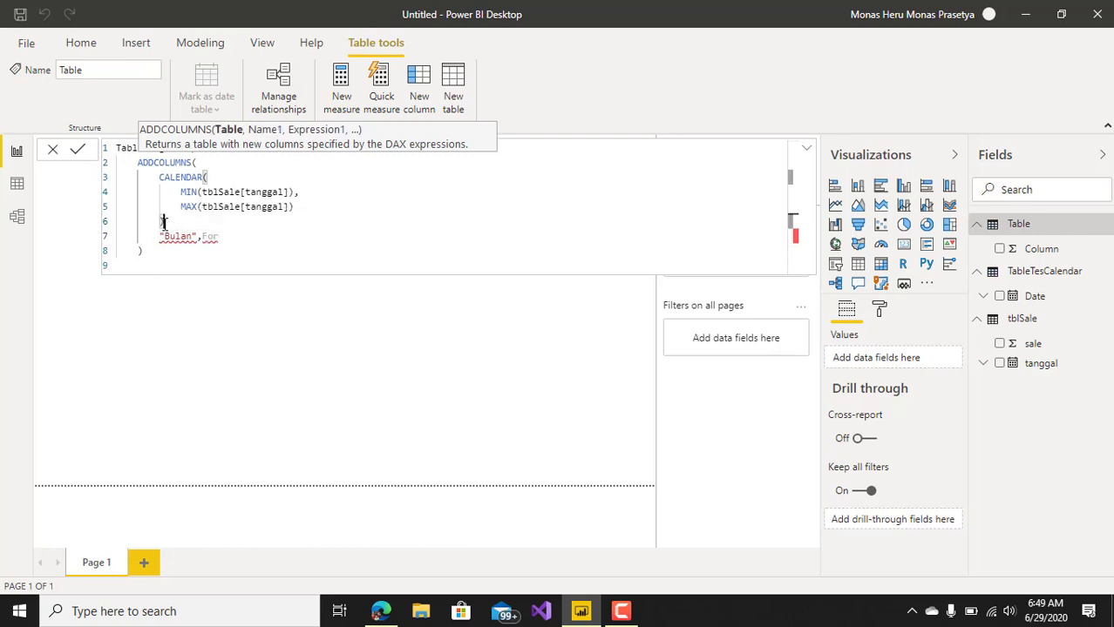
pyautogui.write(',')
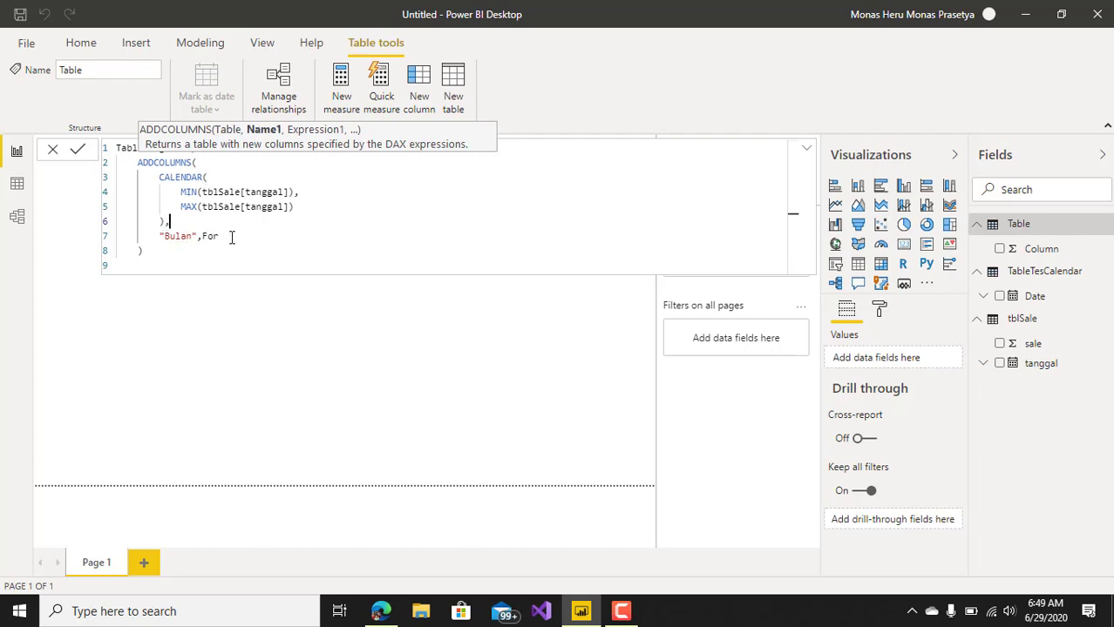
# Start the "Bulan" column's expression with the FORMAT function, using [Date] as its value.
pyautogui.click(231, 237)
pyautogui.press('BackSpace')
pyautogui.press('BackSpace')
pyautogui.press('BackSpace')
pyautogui.write('f')
pyautogui.press('Escape')
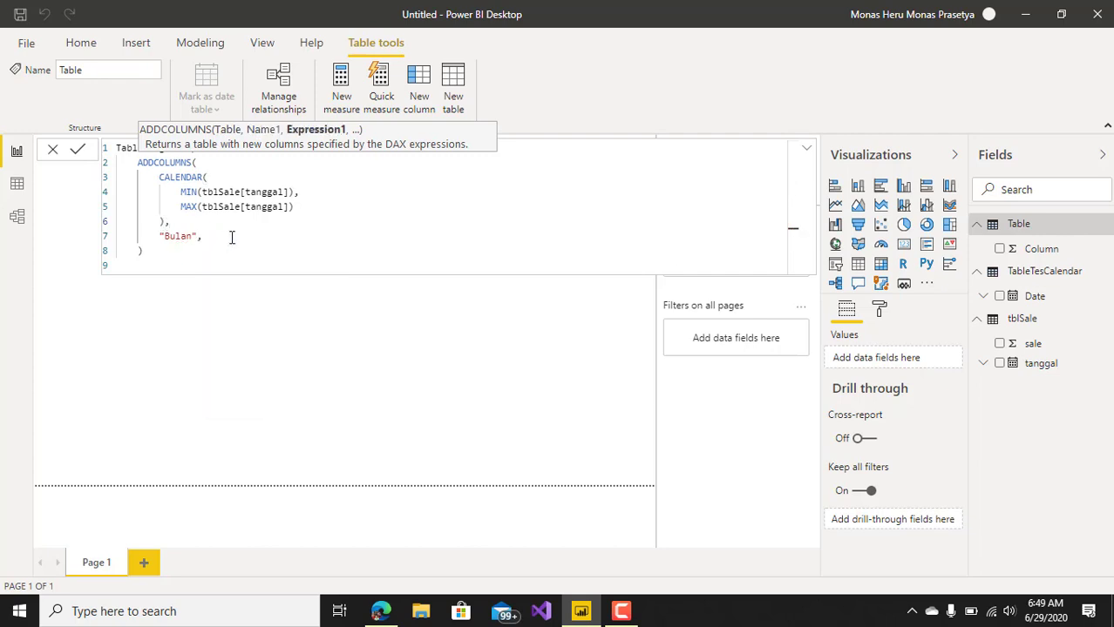
pyautogui.write('or')
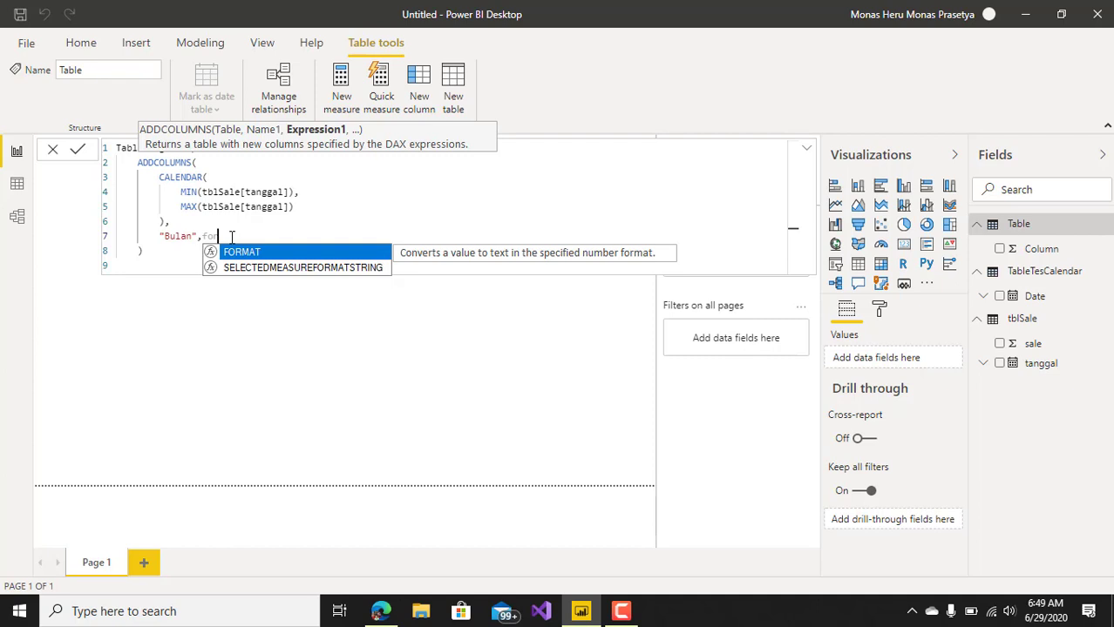
pyautogui.press('Tab')
pyautogui.write('da')
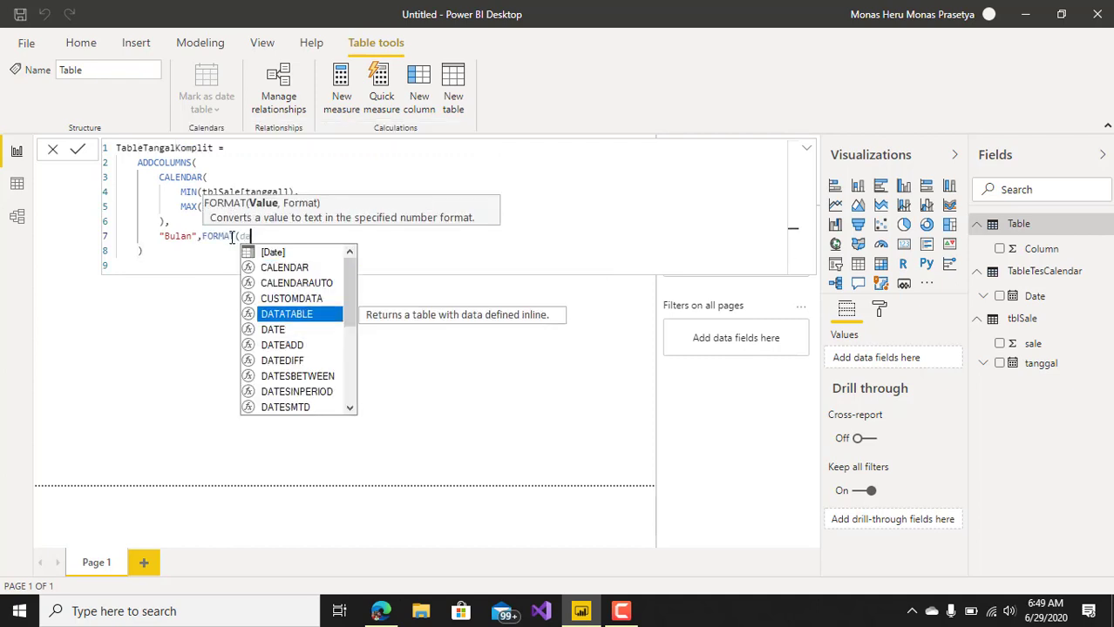
pyautogui.press('Down')
pyautogui.press('Up')
pyautogui.press('Up')
pyautogui.press('Up')
pyautogui.press('Up')
pyautogui.press('Up')
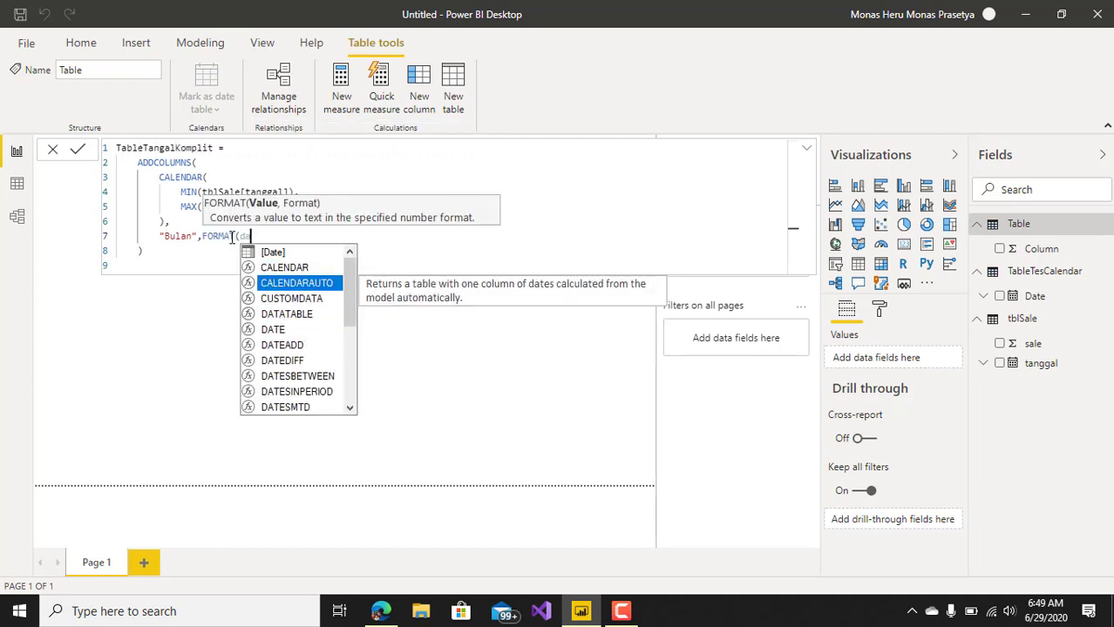
pyautogui.press('Tab')
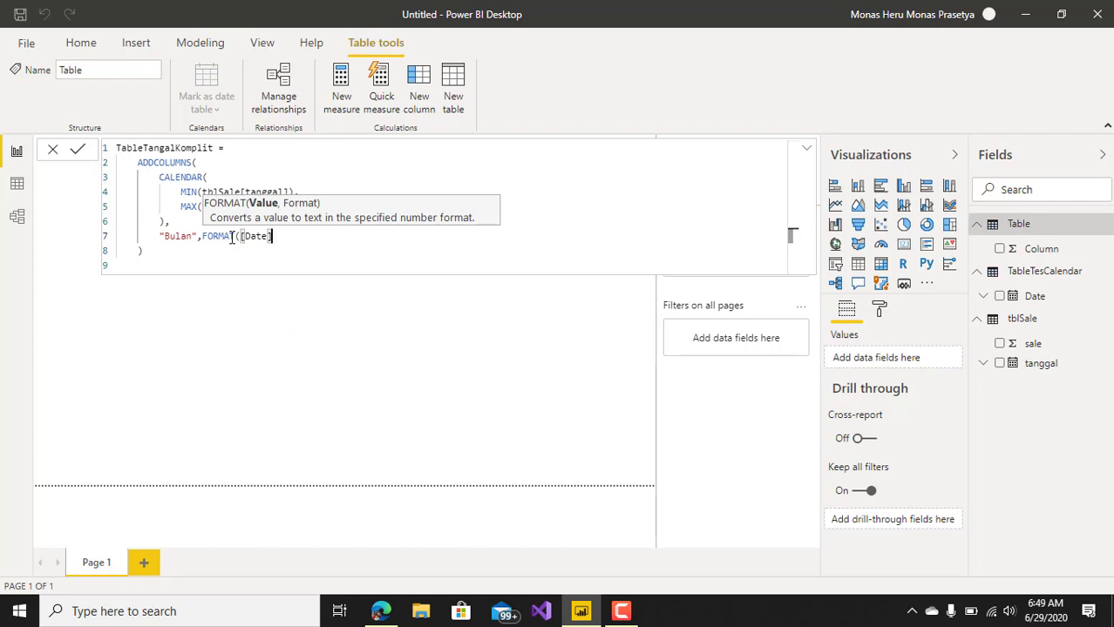
# Complete the Bulan expression with the format string "mmm", a closing parenthesis and a trailing comma.
pyautogui.write(',"')
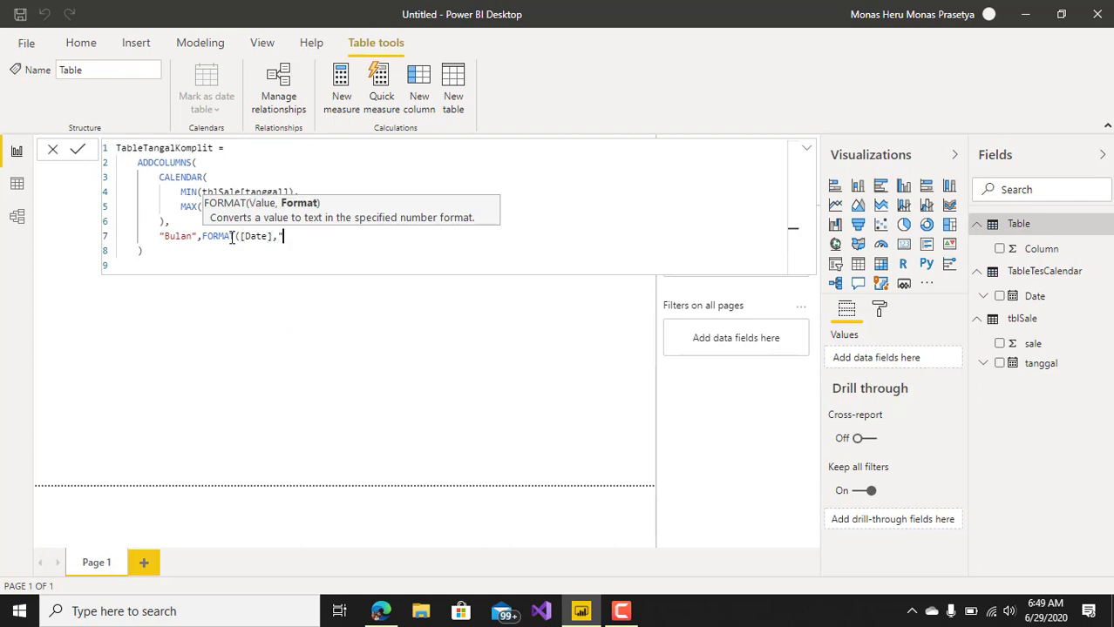
pyautogui.write('mmm"),')
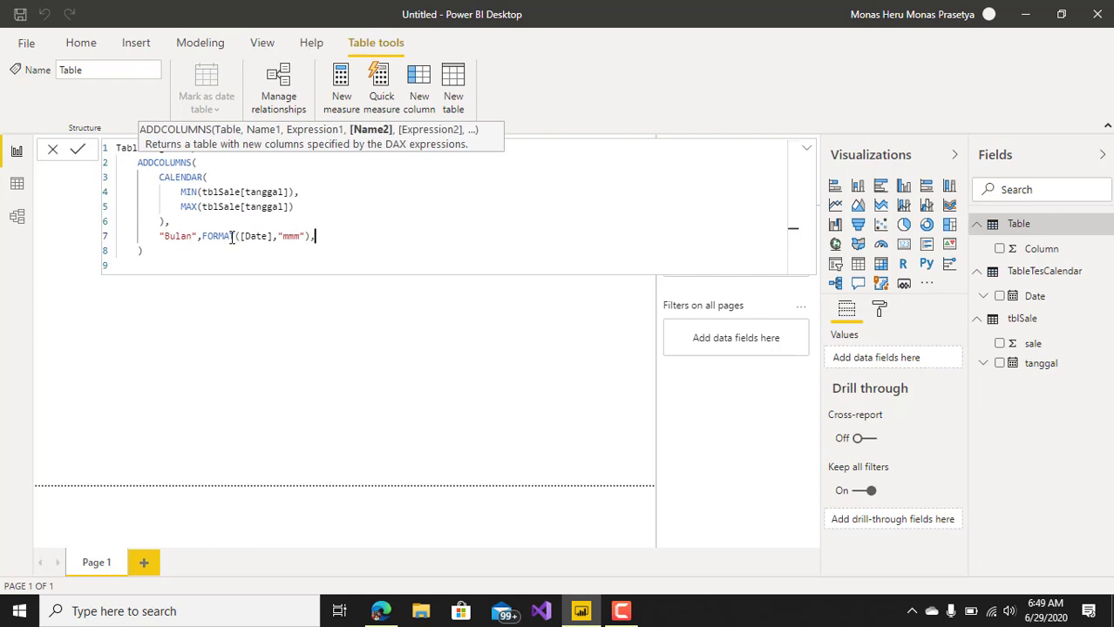
# Add a "Tahun" column on a new line with the expression FORMAT([Date],"YYYY") and a trailing comma.
pyautogui.press('Return')
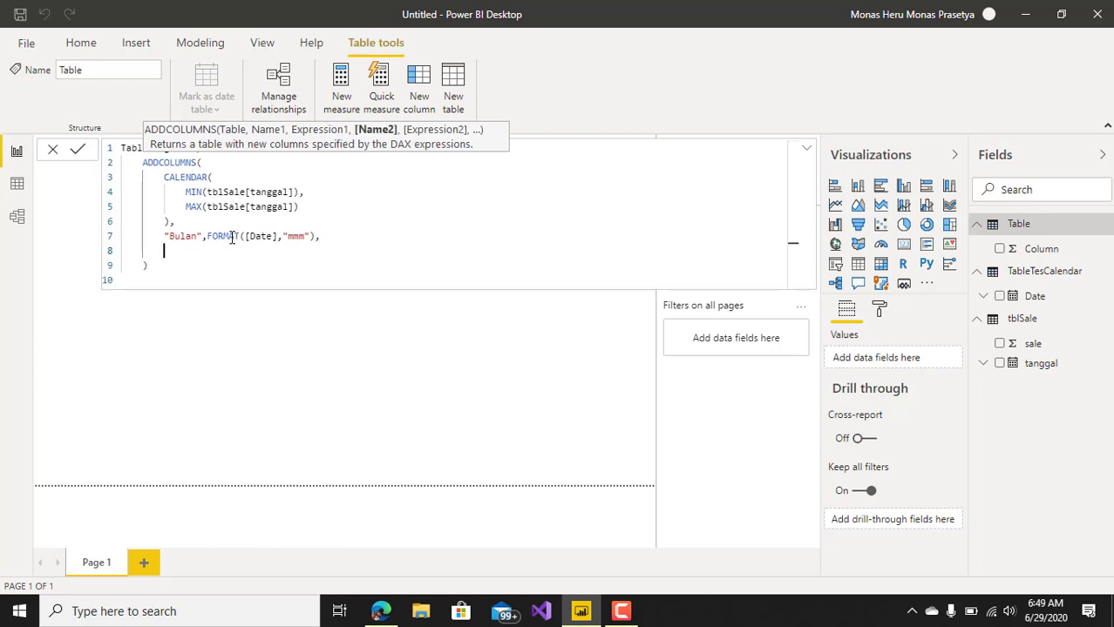
pyautogui.write('"Tahun",FORMAT(')
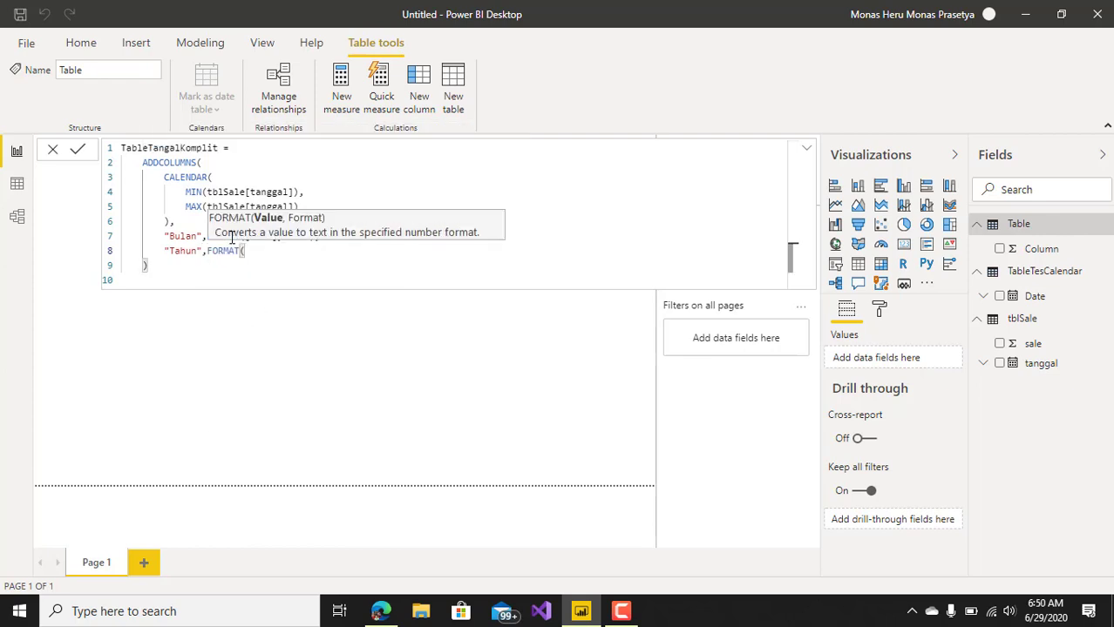
pyautogui.write('da')
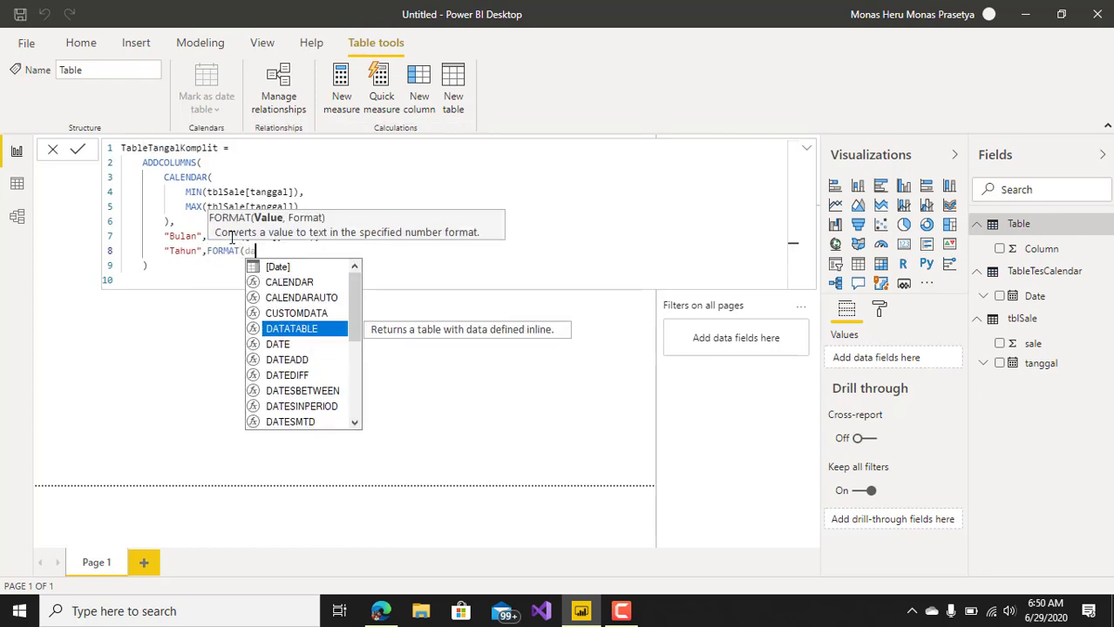
pyautogui.press('Up')
pyautogui.press('Tab')
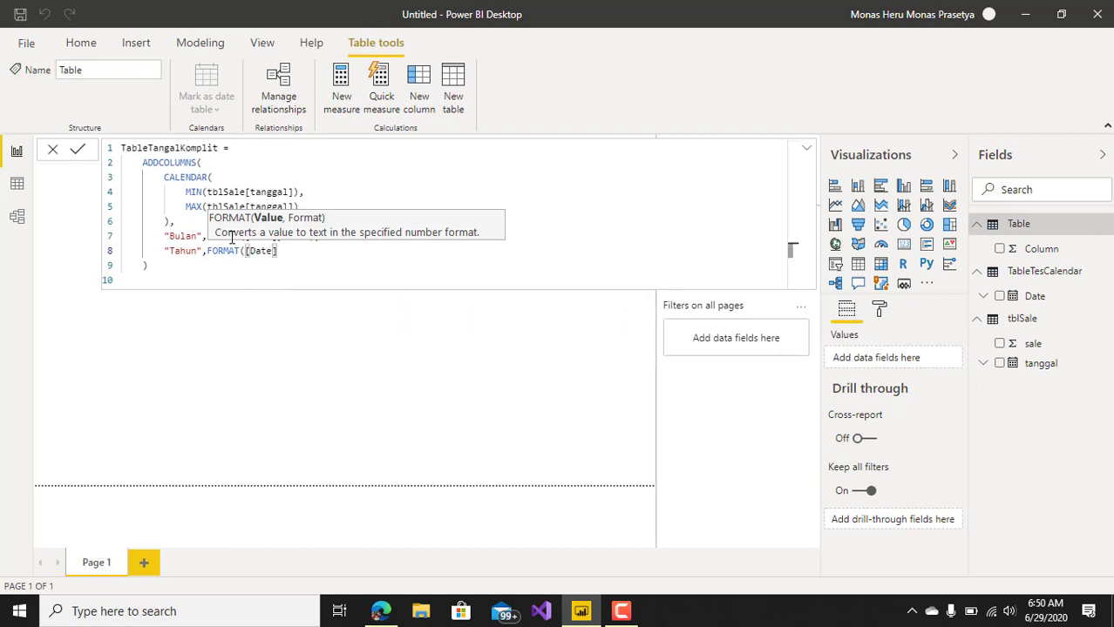
pyautogui.write(',')
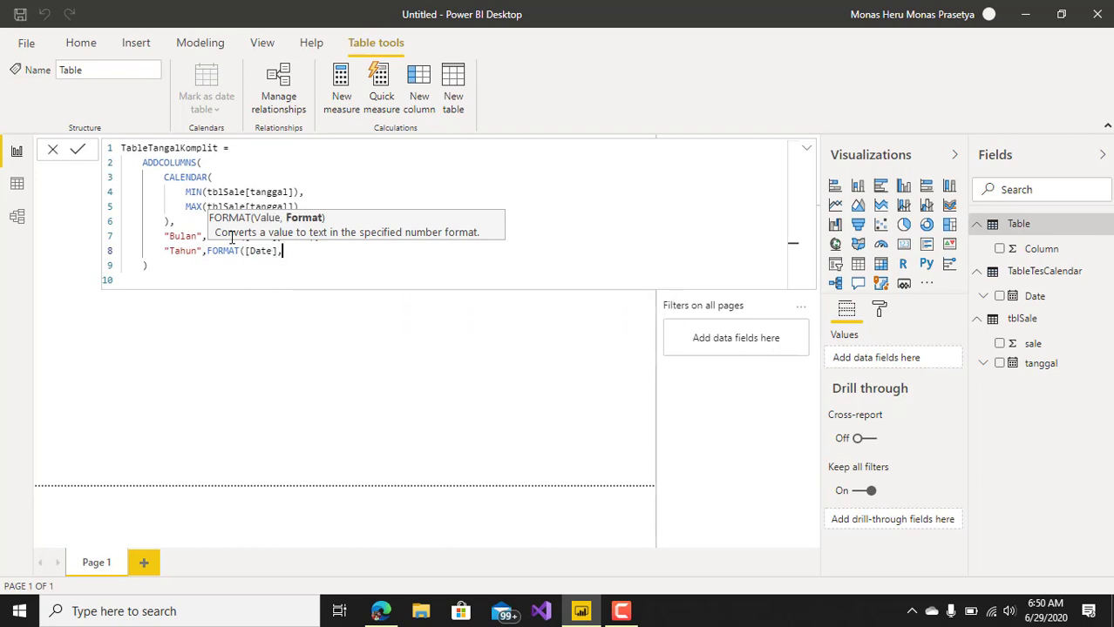
pyautogui.write('"YYYY"),')
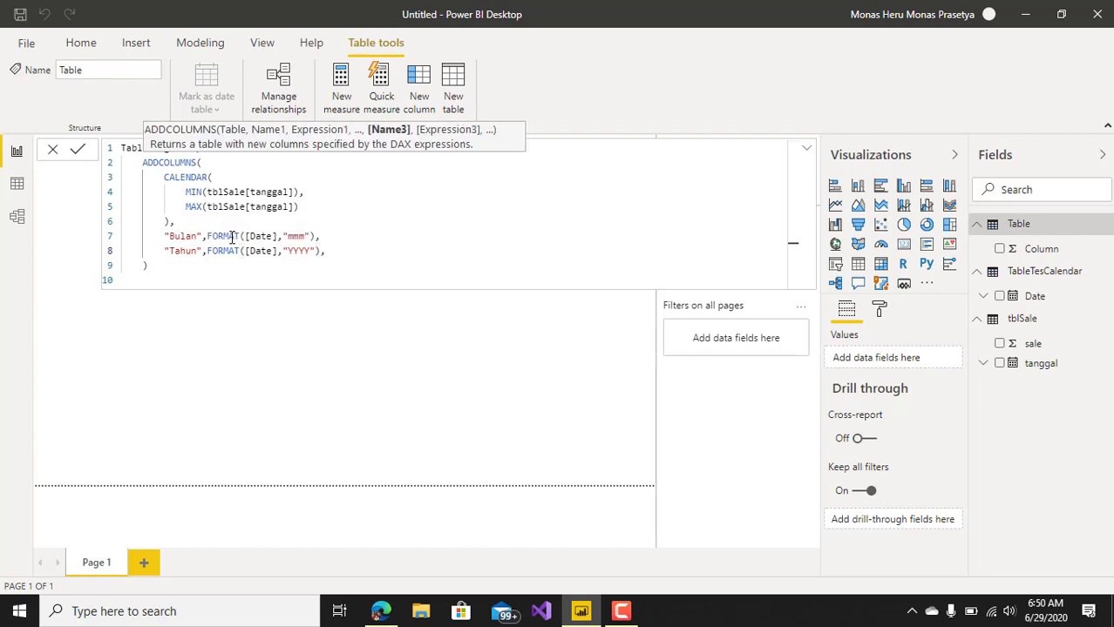
# Add a "Quarter" column on a new line with the expression FORMAT([Date],"Q") and a trailing comma.
pyautogui.press('Return')
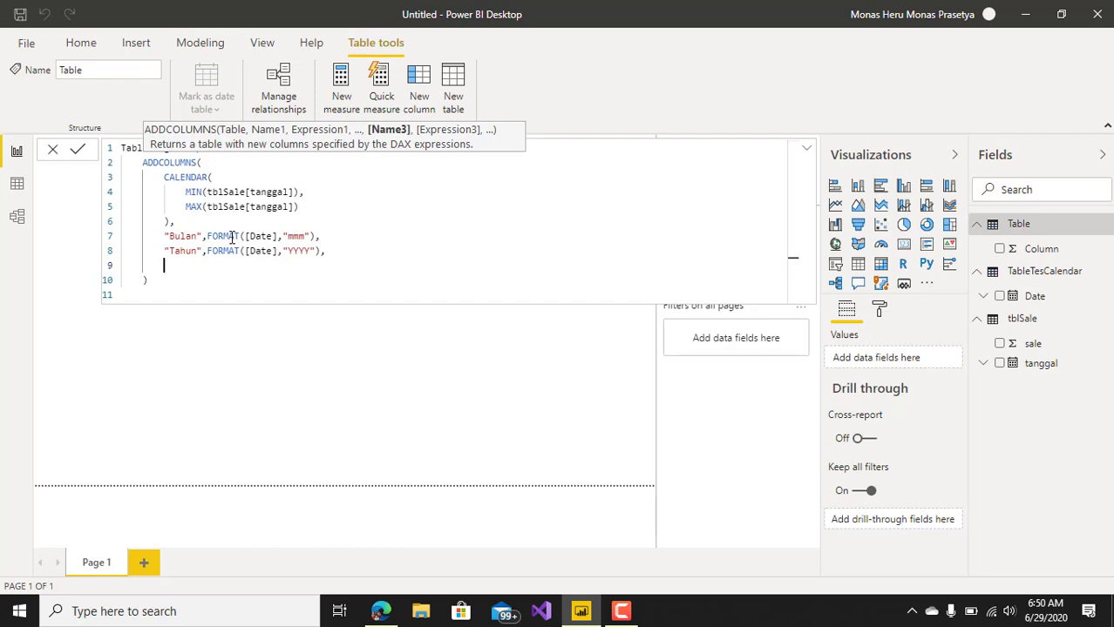
pyautogui.write('"')
pyautogui.write('Triw')
pyautogui.press('BackSpace')
pyautogui.press('BackSpace')
pyautogui.press('BackSpace')
pyautogui.press('BackSpace')
pyautogui.write('Quarter",FORMAT(')
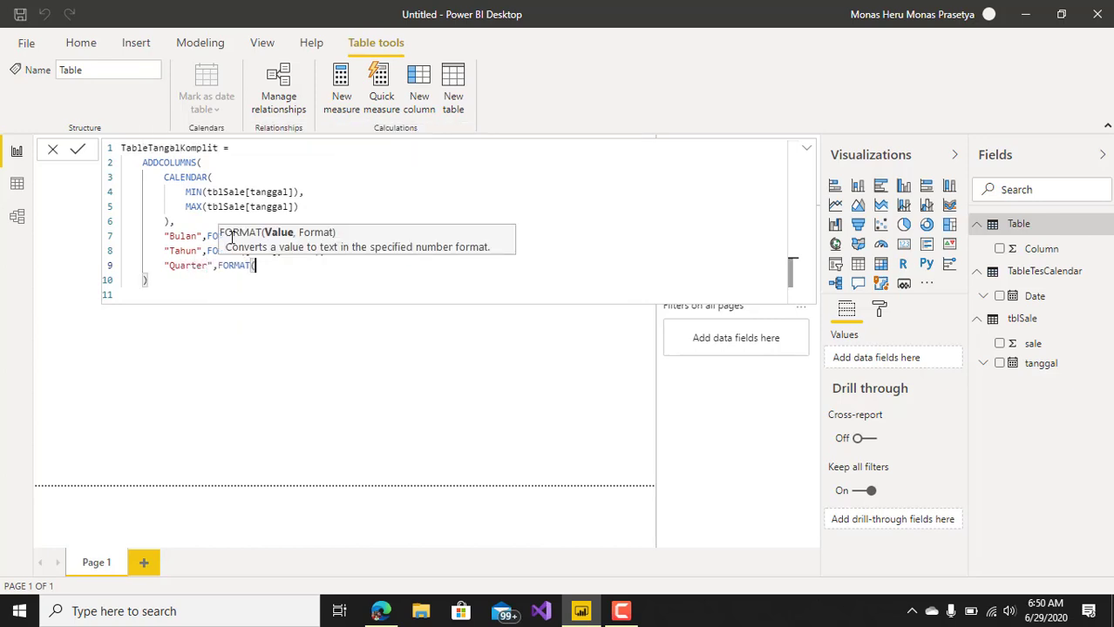
pyautogui.write('[D')
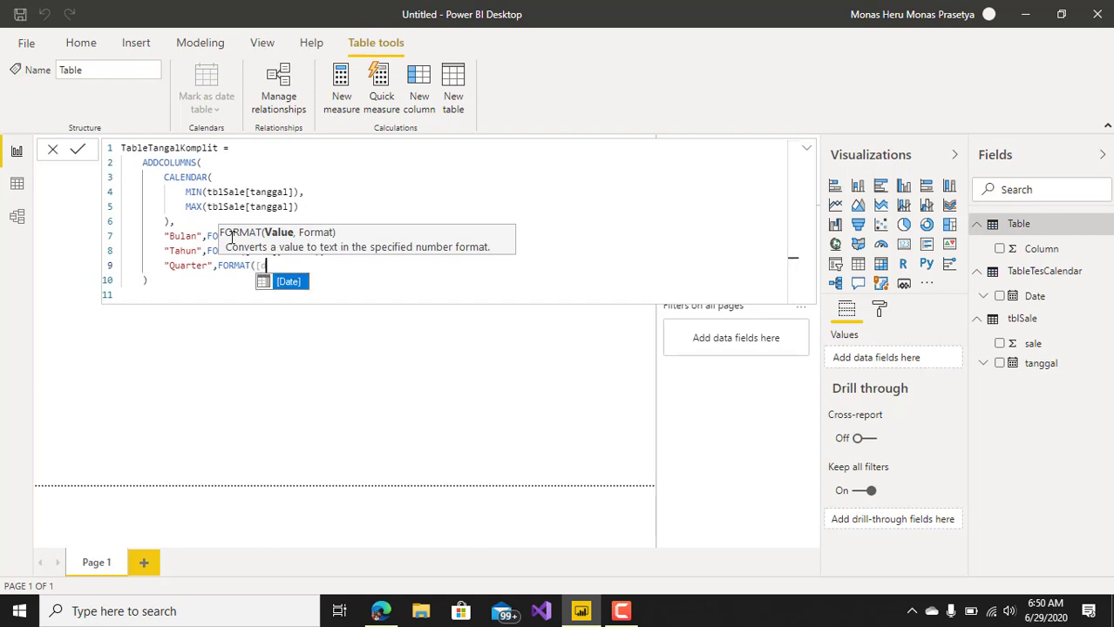
pyautogui.write('ate],"')
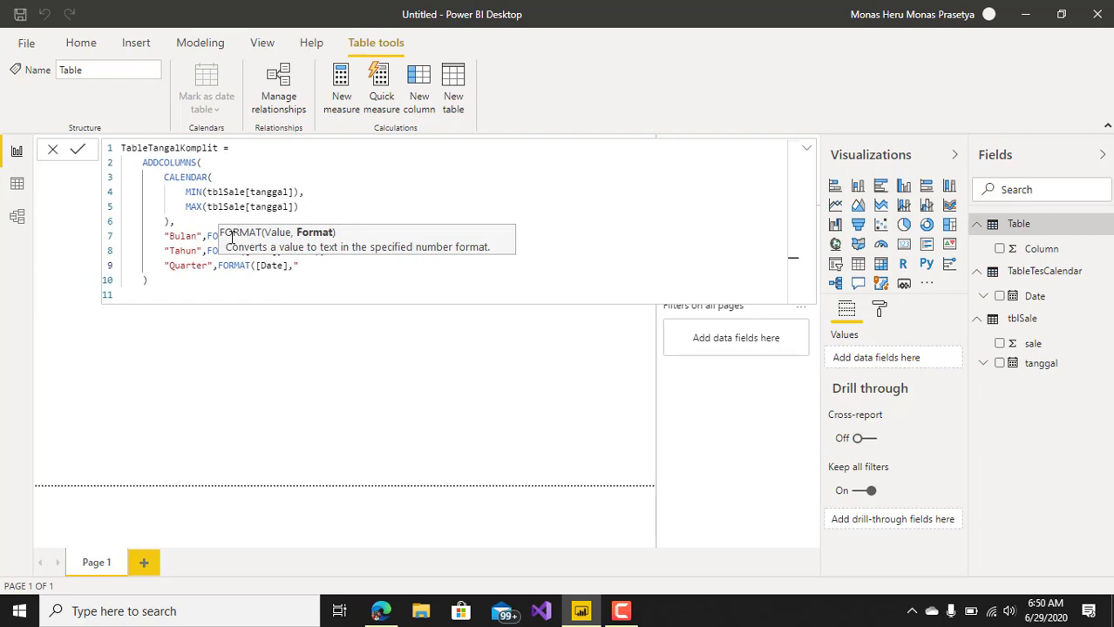
pyautogui.write('Q"),')
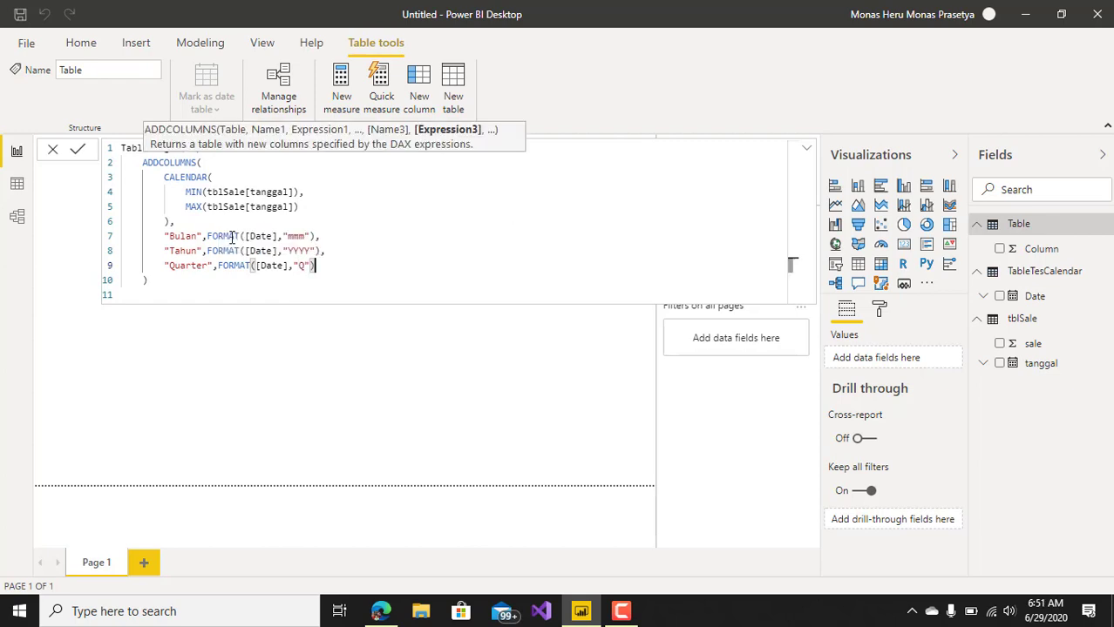
# Insert an empty line below the Quarter column and try to commit the table formula.
pyautogui.hotkey('shift', 'Return')
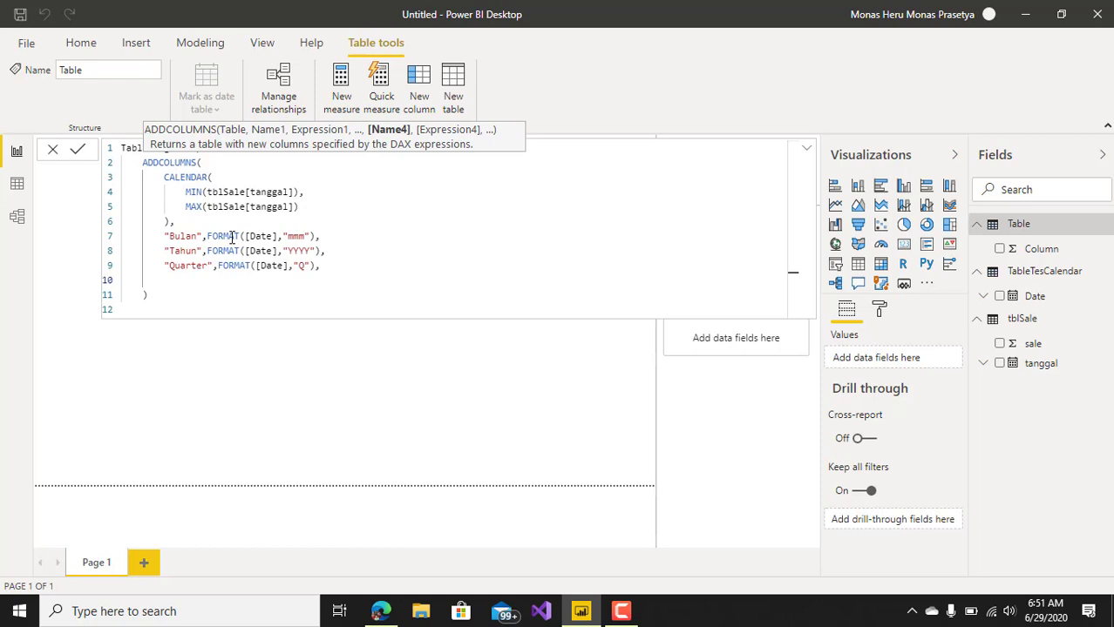
pyautogui.click(243, 297)
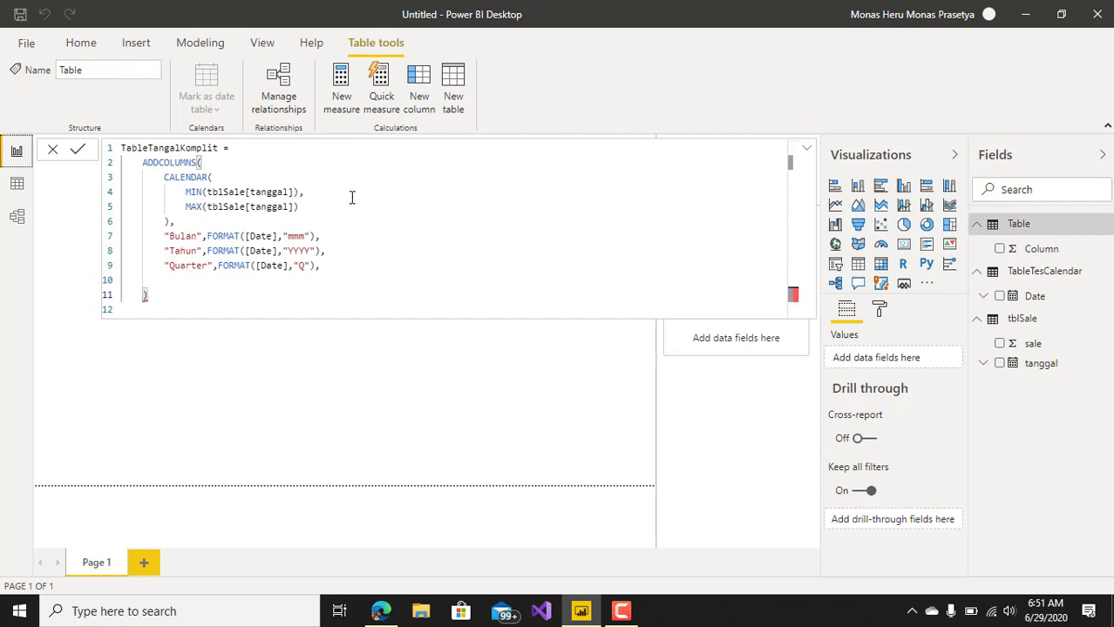
pyautogui.press('Return')
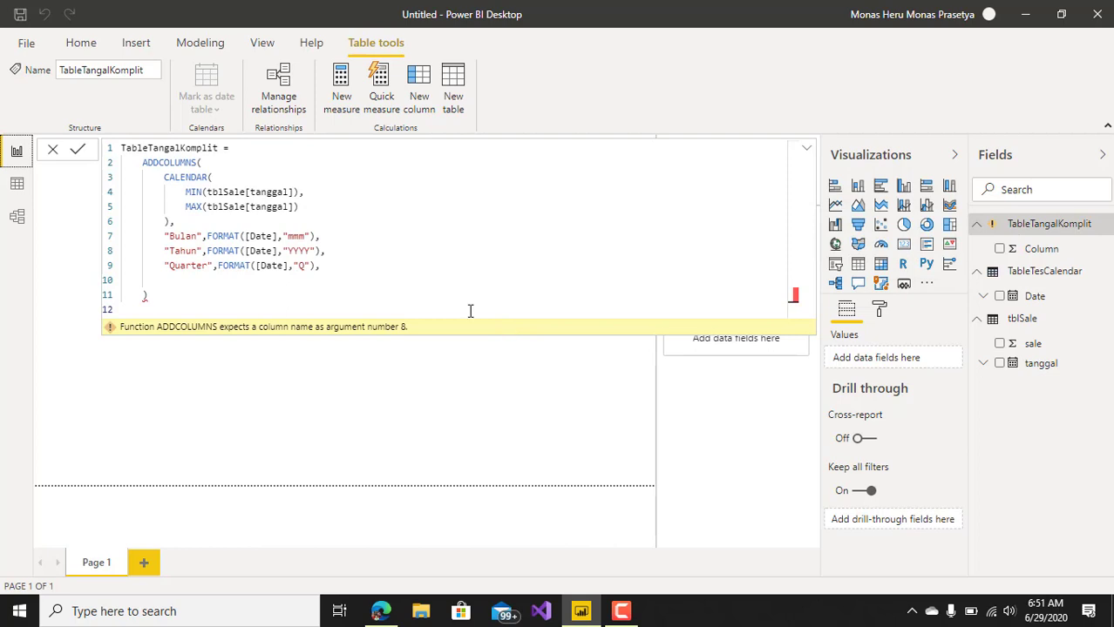
# Remove the trailing comma after the Quarter expression and commit the TableTangalKomplit formula.
pyautogui.click(330, 271)
pyautogui.press('BackSpace')
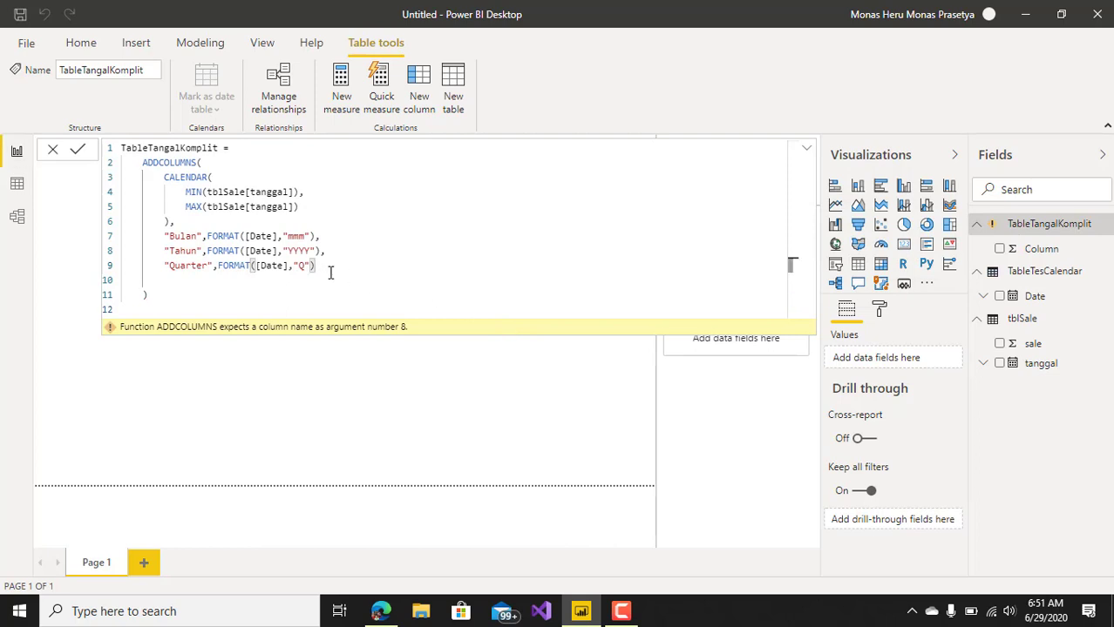
pyautogui.click(295, 285)
pyautogui.press('Down')
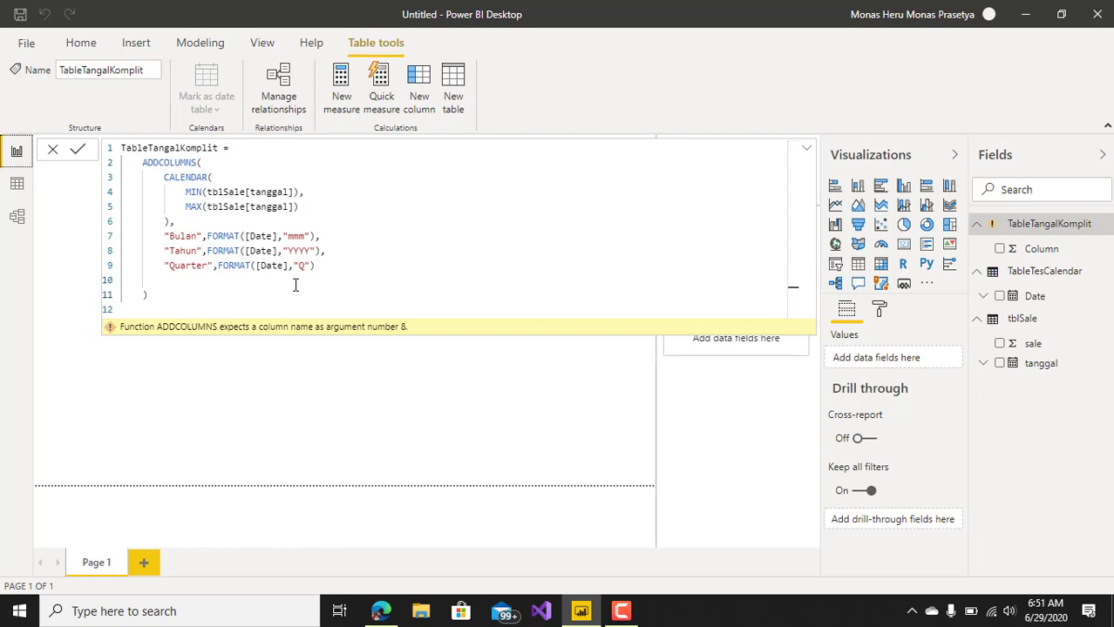
pyautogui.press('Return')
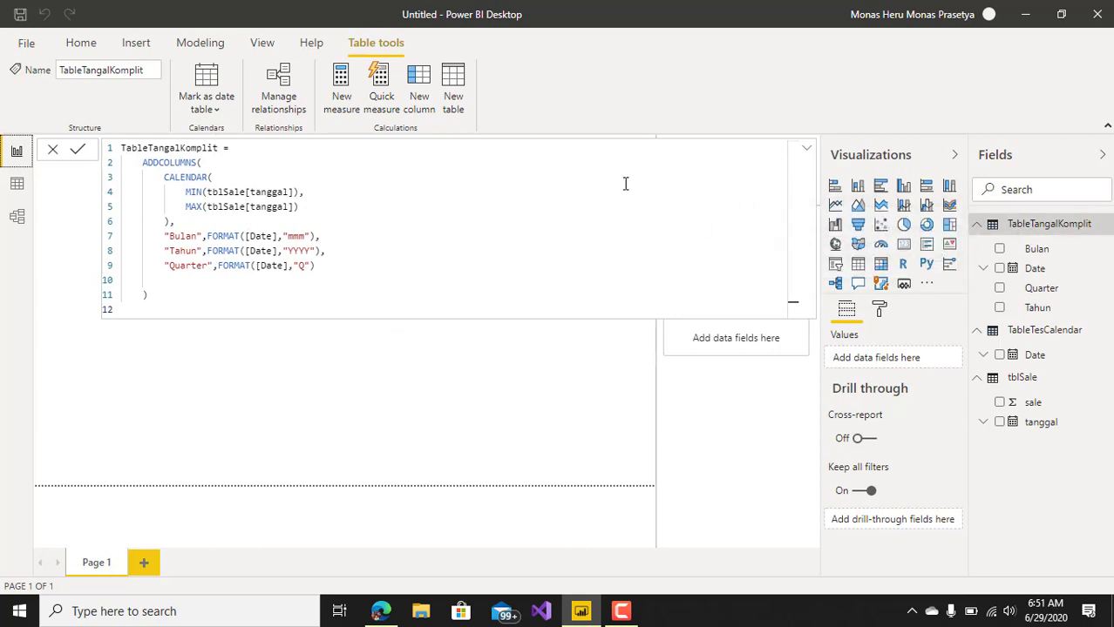
# Show the TableTangalKomplit table in the Data view to examine its Date, Bulan, Tahun and Quarter columns.
pyautogui.click(806, 153)
pyautogui.click(807, 152)
pyautogui.click(803, 151)
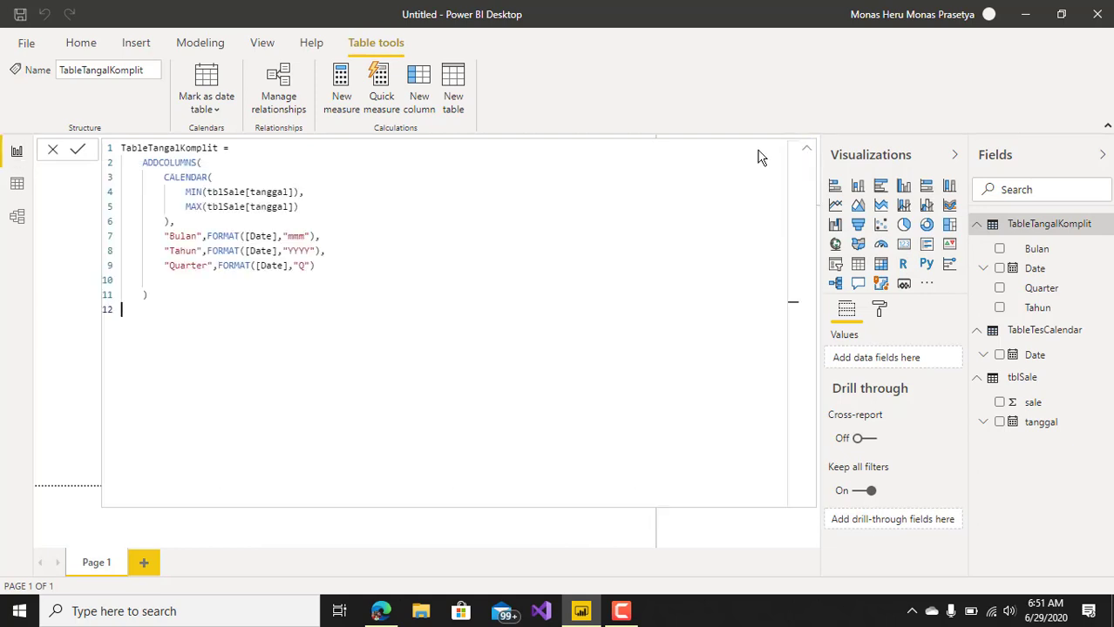
pyautogui.click(12, 186)
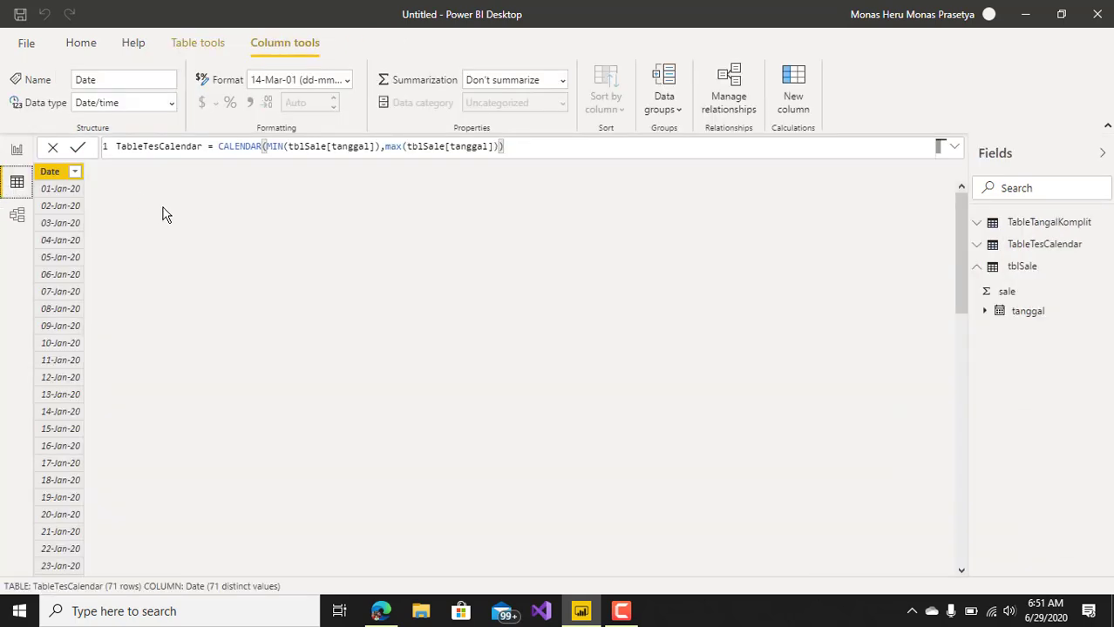
pyautogui.click(1038, 227)
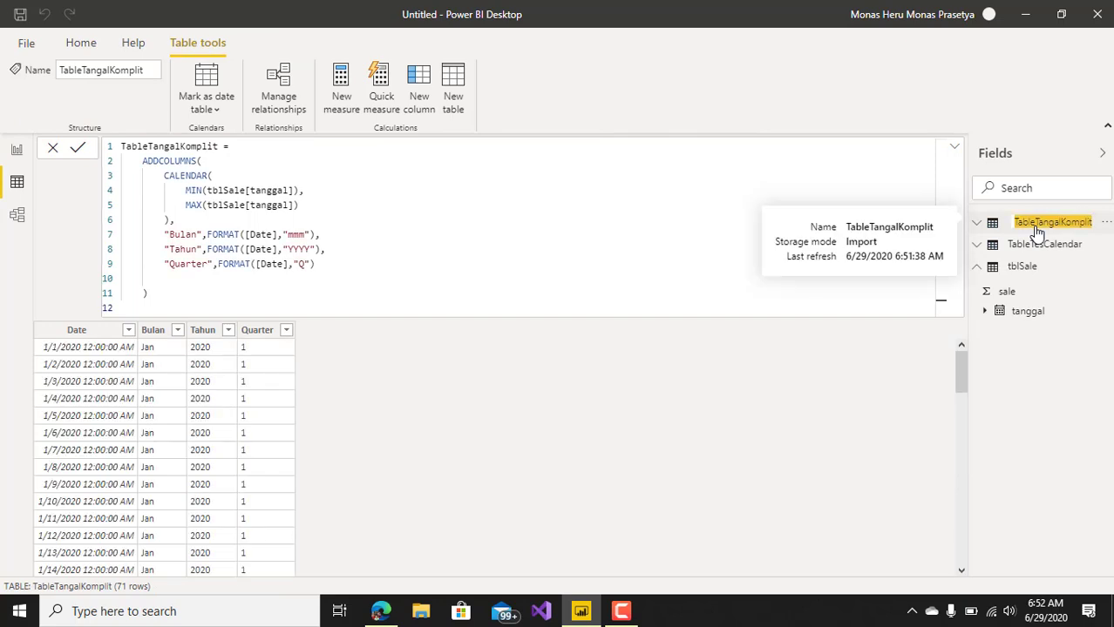
pyautogui.click(944, 309)
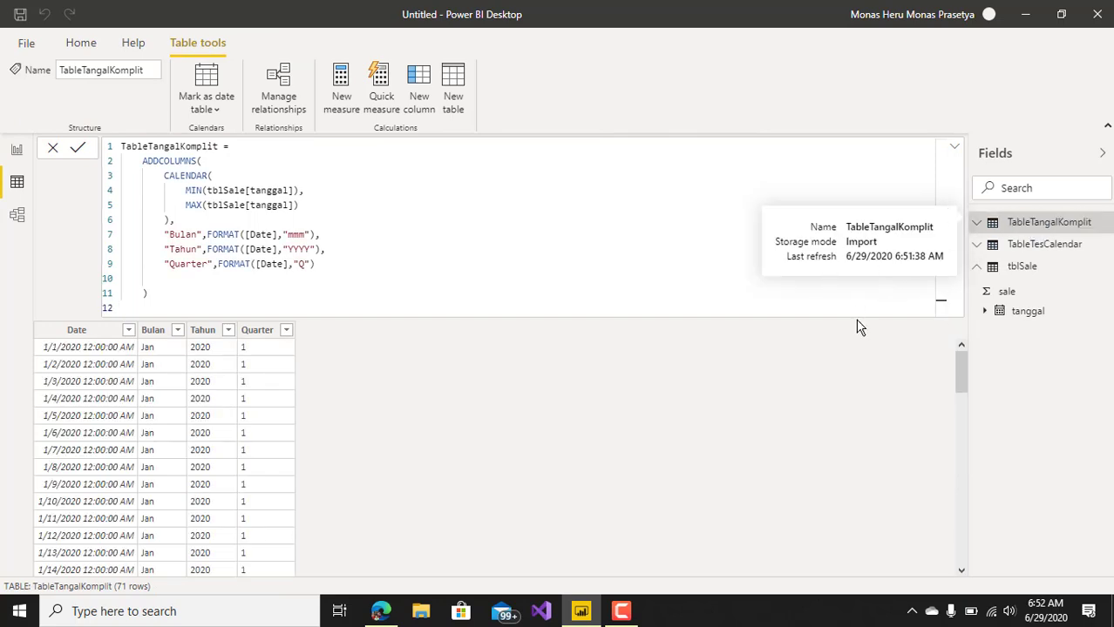
# Delete the empty line at the end of the TableTangalKomplit formula.
pyautogui.click(955, 150)
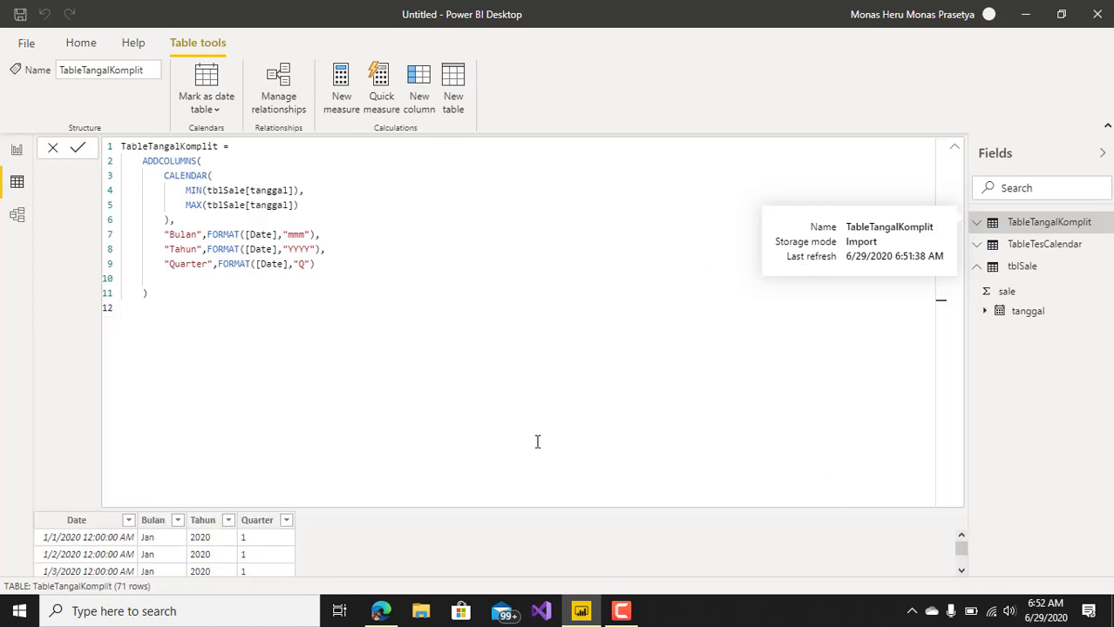
pyautogui.press('BackSpace')
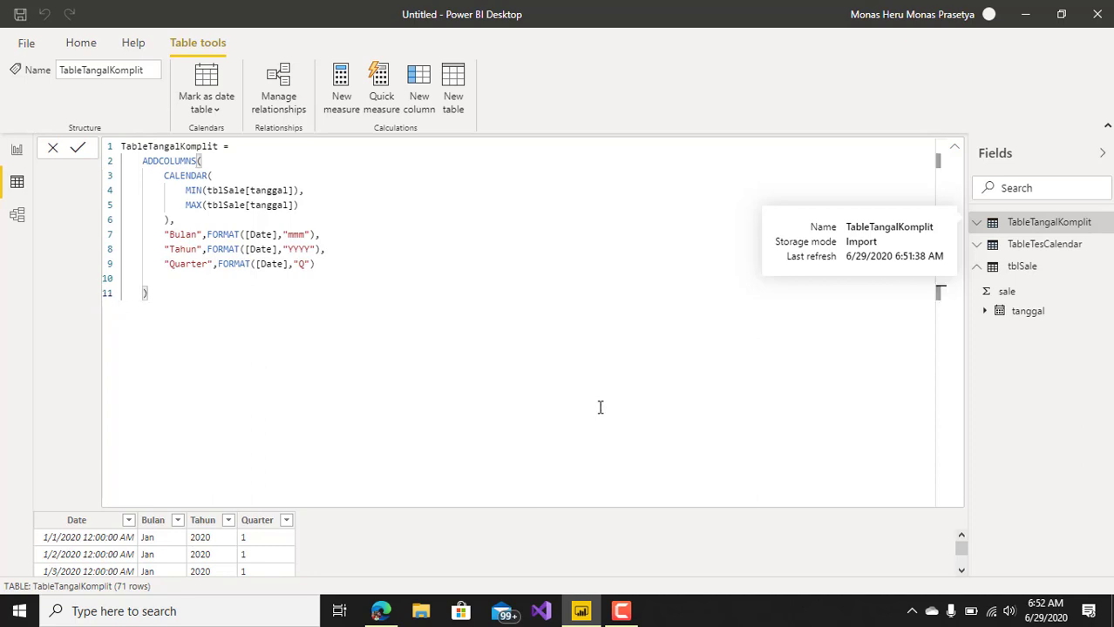
pyautogui.click(953, 154)
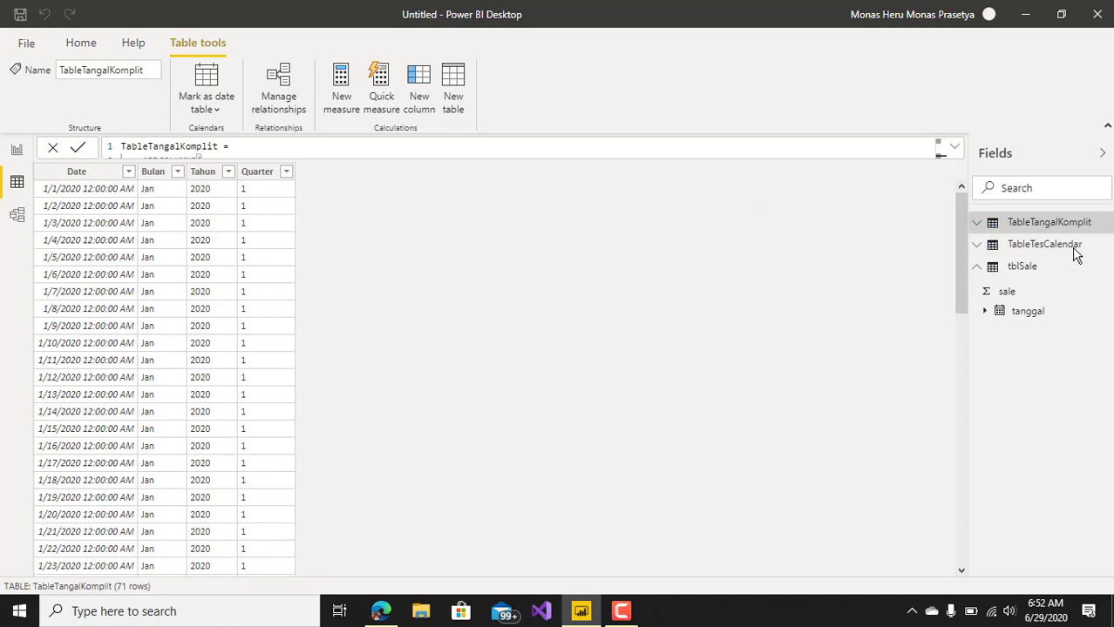
# Compare TableTesCalendar with TableTangalKomplit, examining the latter's Date, Bulan, Tahun and Quarter rows through the last date and its full formula.
pyautogui.click(1044, 245)
pyautogui.click(1028, 248)
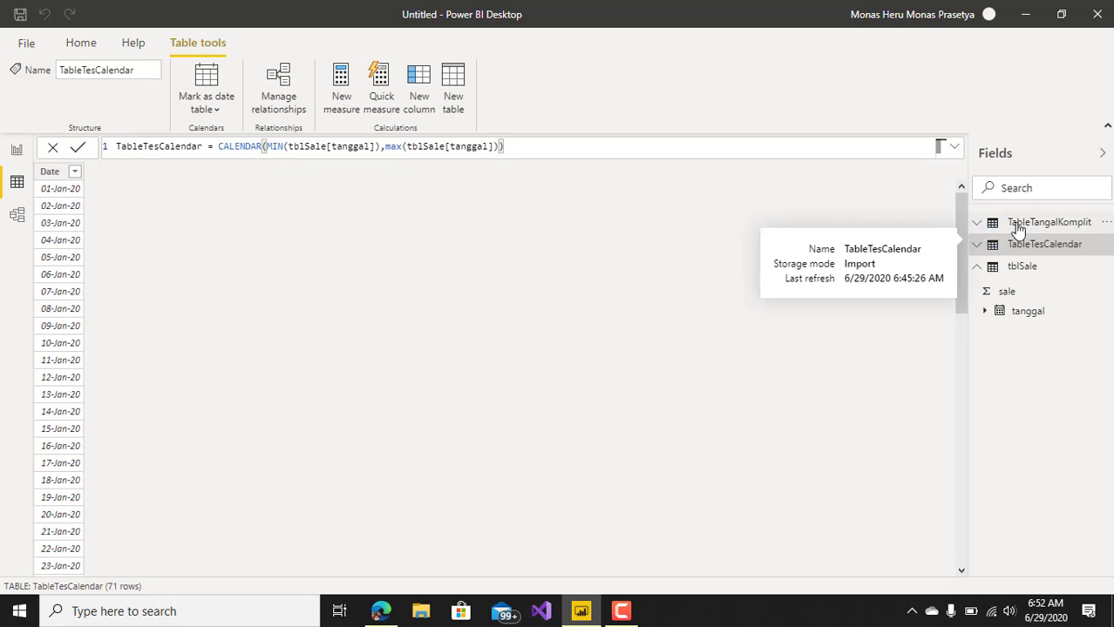
pyautogui.doubleClick(1053, 225)
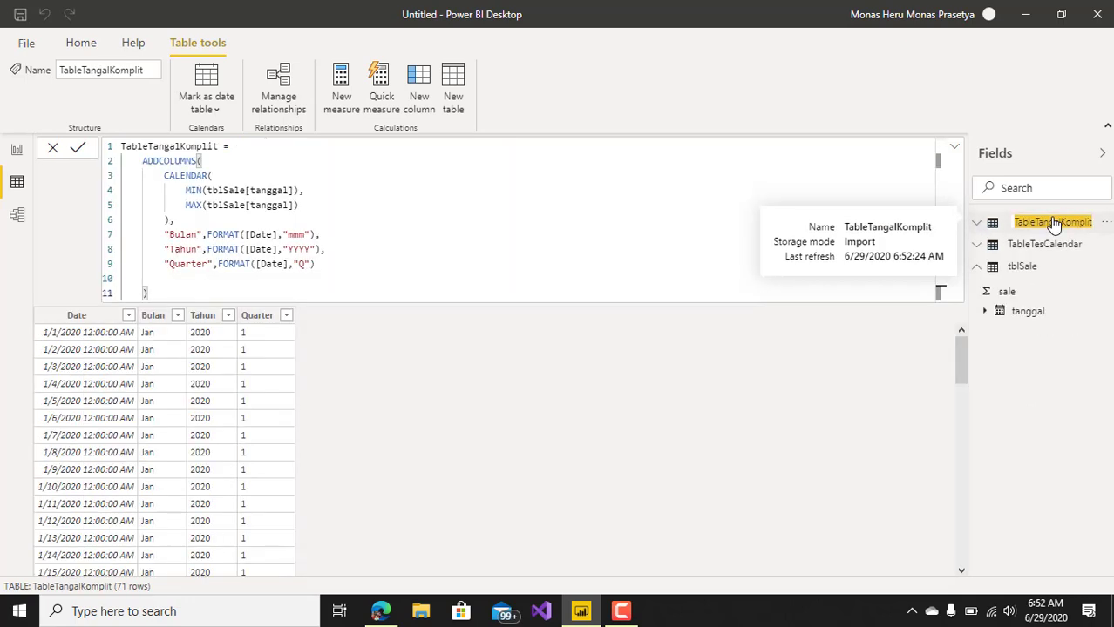
pyautogui.click(954, 148)
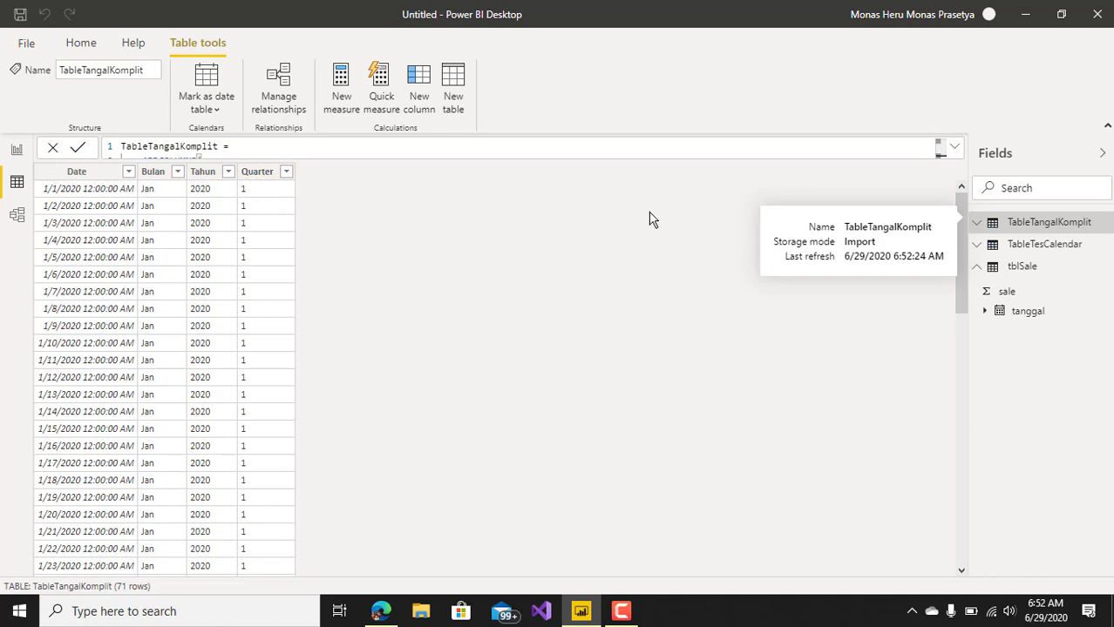
pyautogui.moveTo(963, 228); pyautogui.dragTo(964, 328)
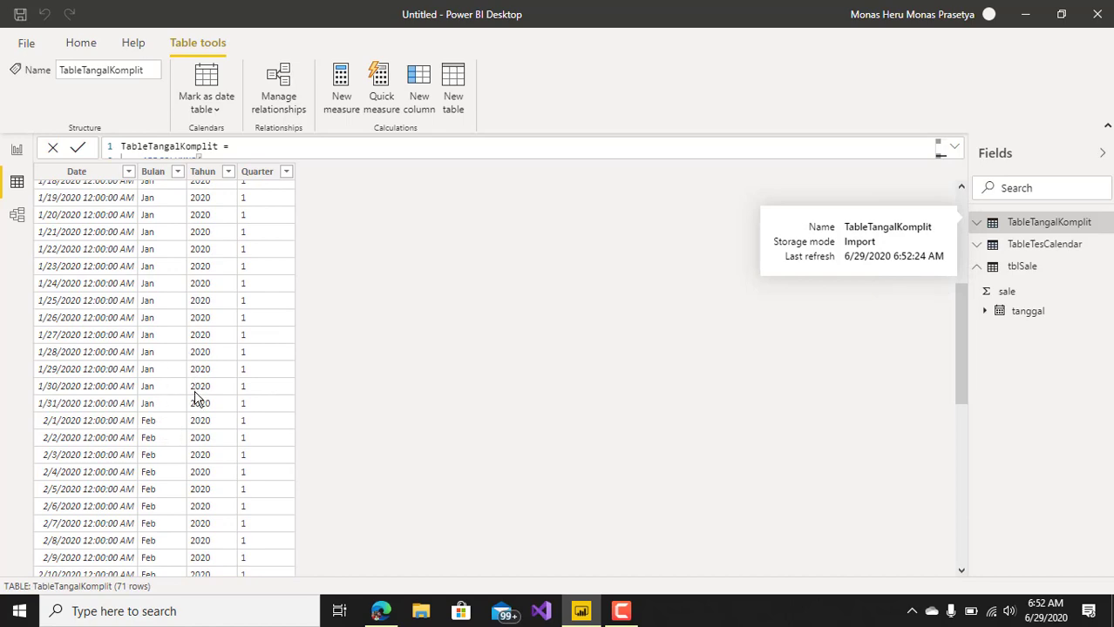
pyautogui.moveTo(958, 357); pyautogui.dragTo(982, 589)
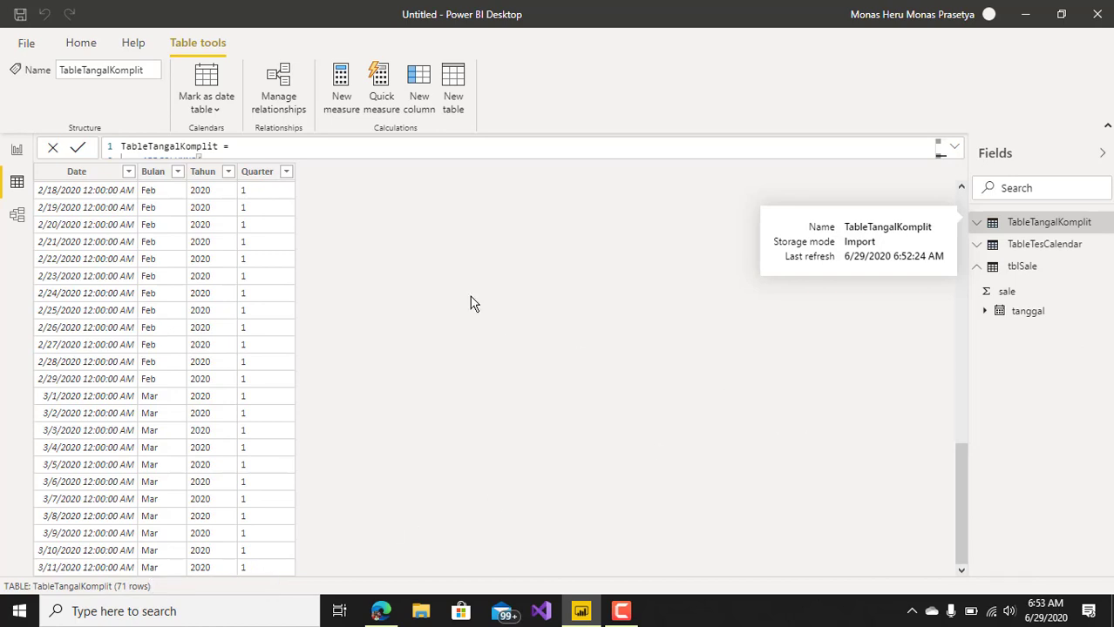
pyautogui.moveTo(955, 508); pyautogui.dragTo(950, 203)
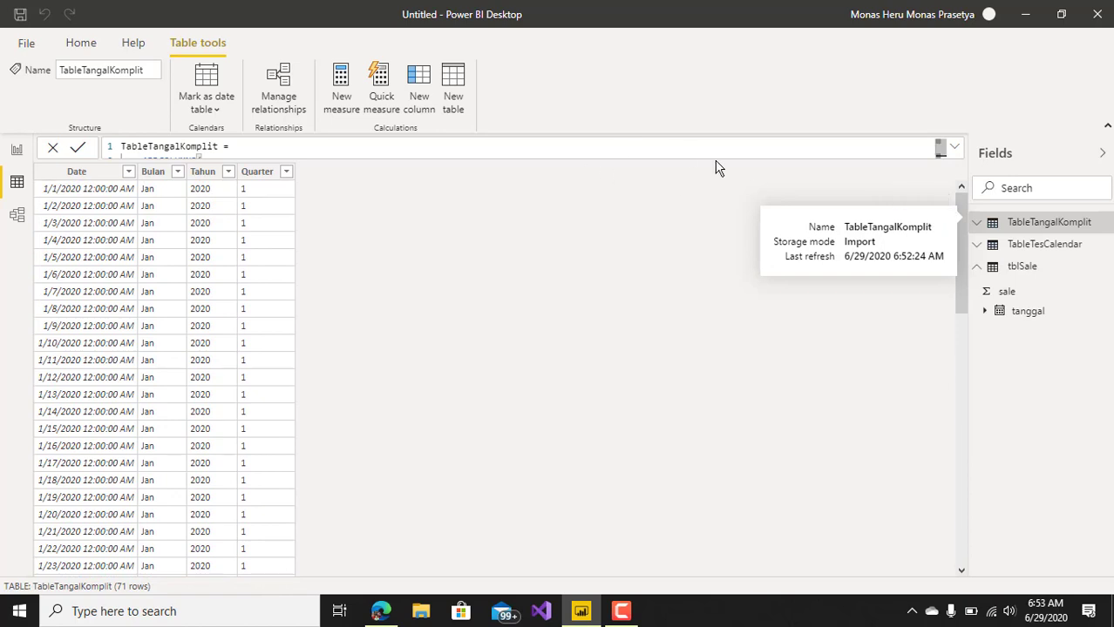
pyautogui.click(948, 148)
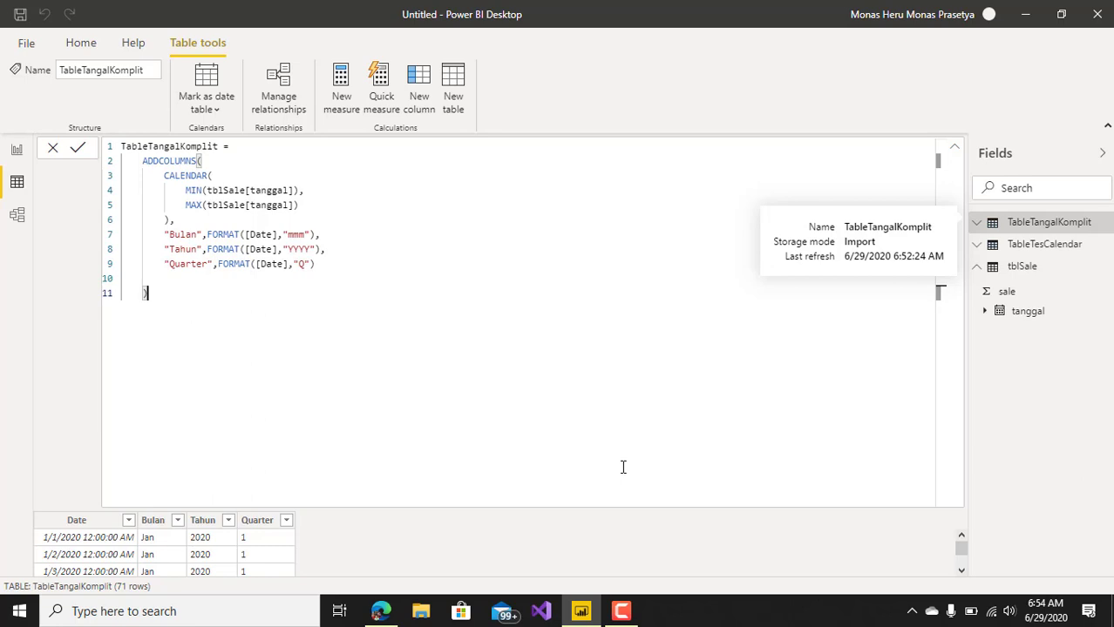
pyautogui.click(381, 611)
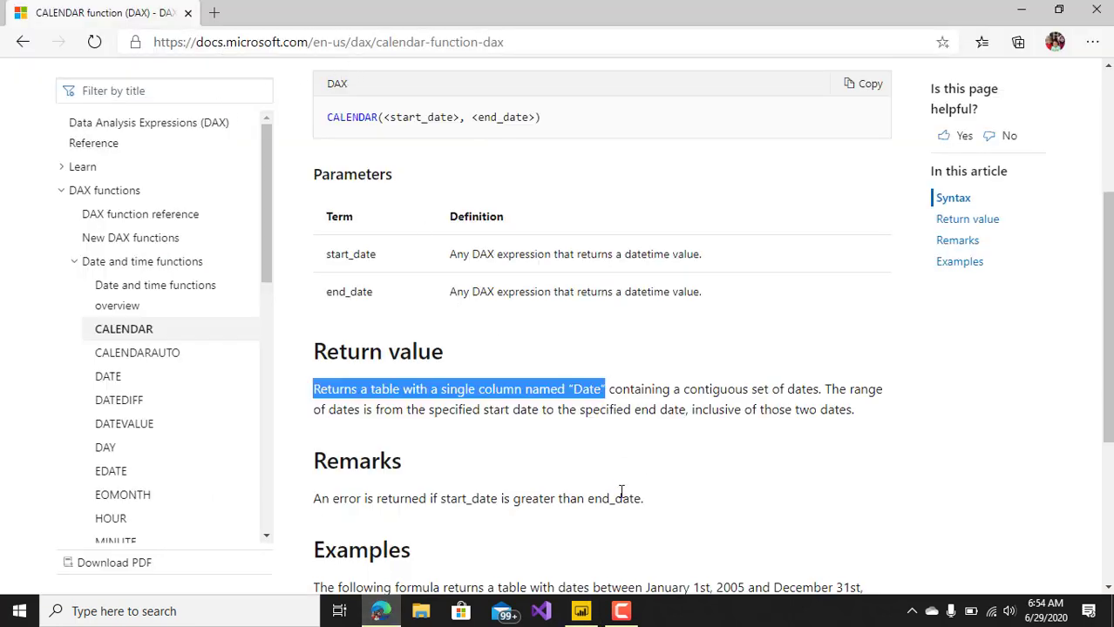
pyautogui.click(621, 613)
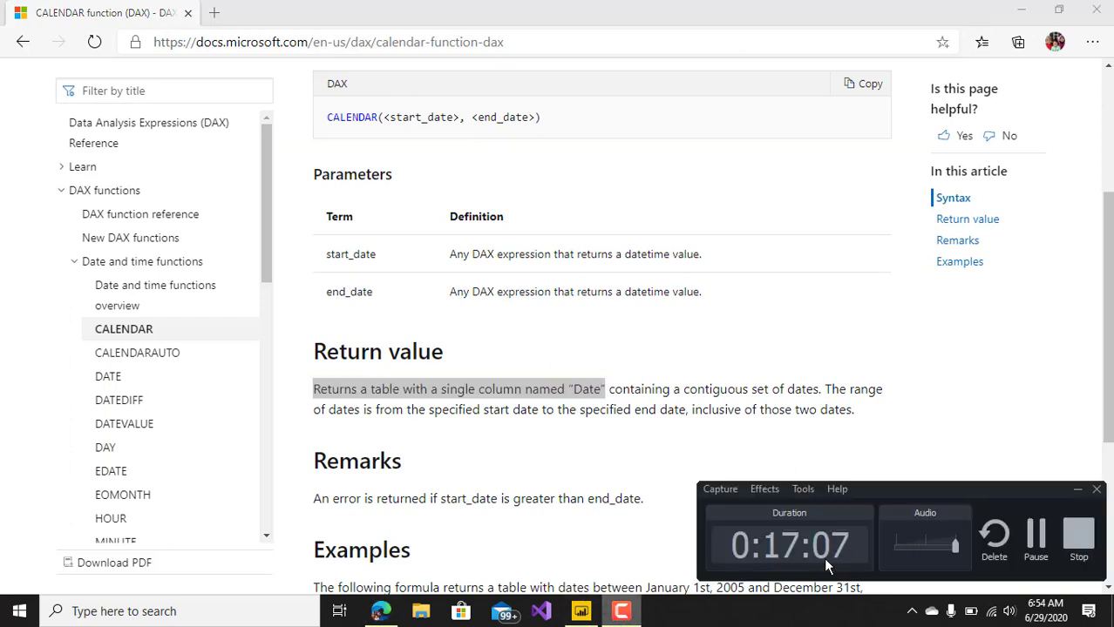
pyautogui.click(621, 613)
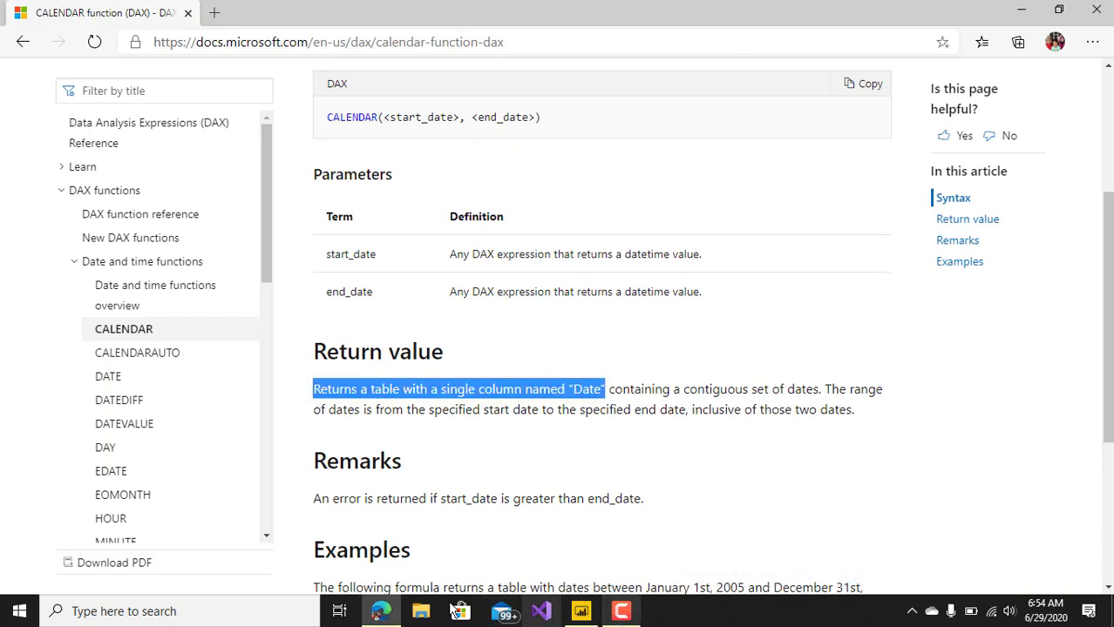
pyautogui.click(577, 613)
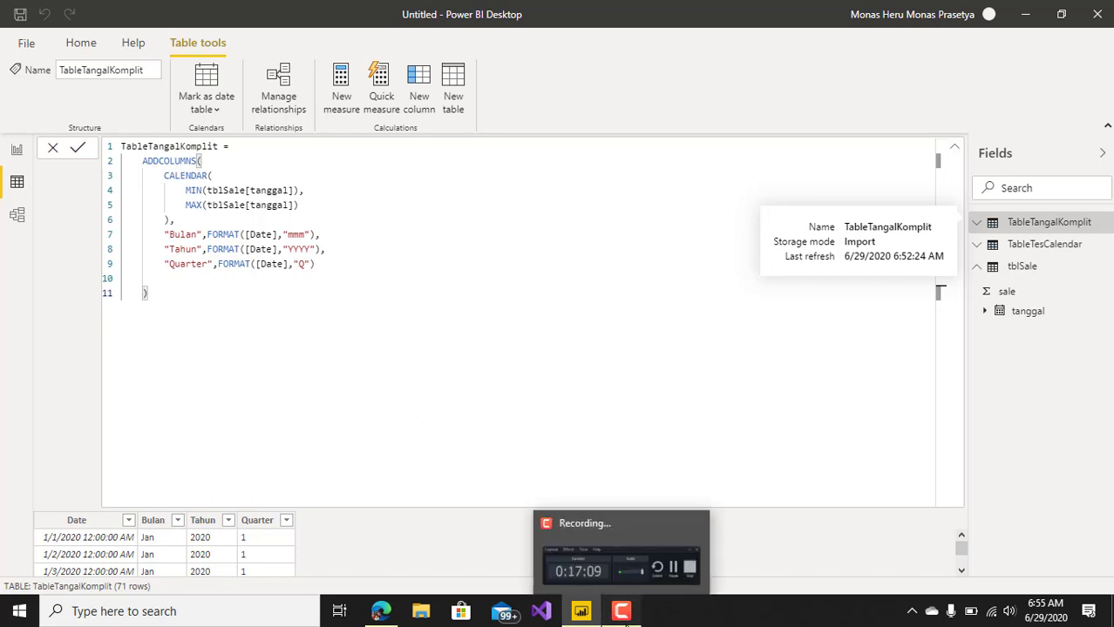
pyautogui.click(624, 613)
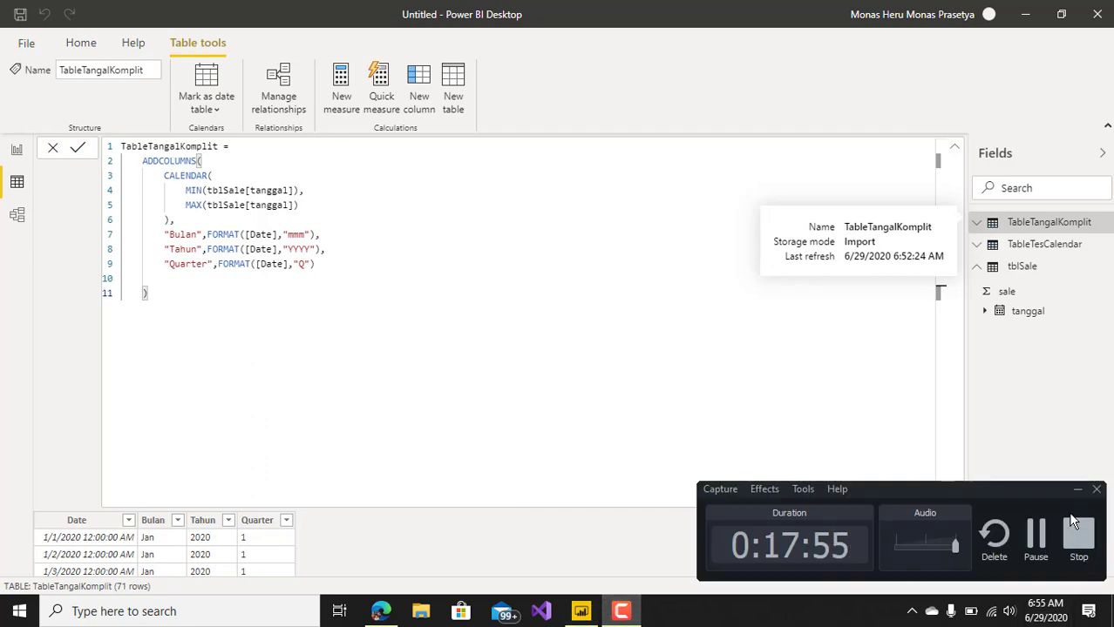
pyautogui.click(1070, 515)
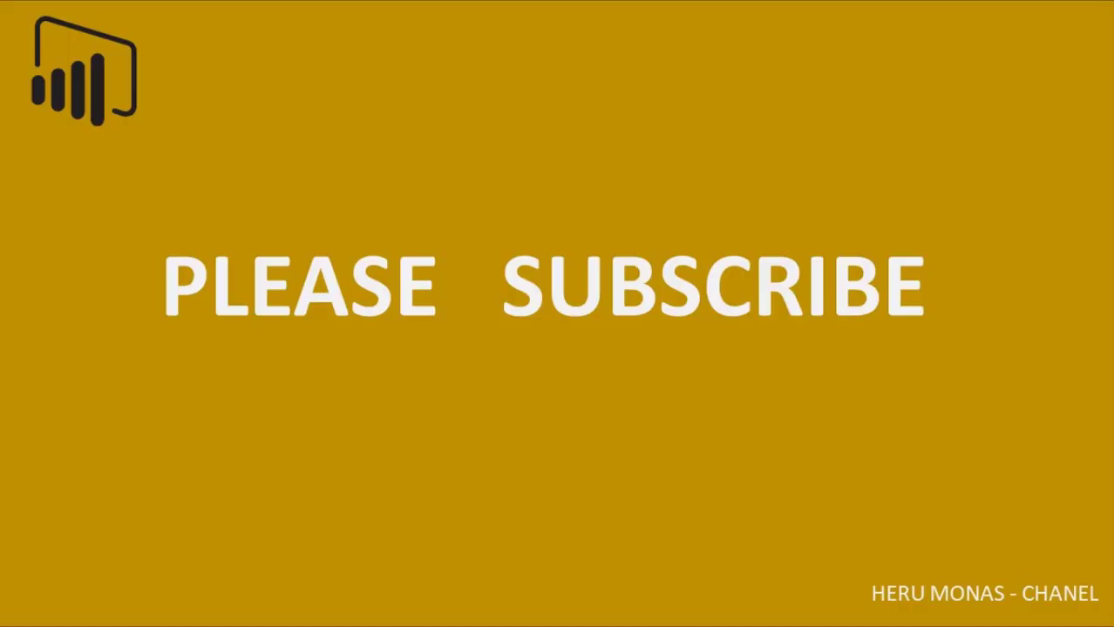